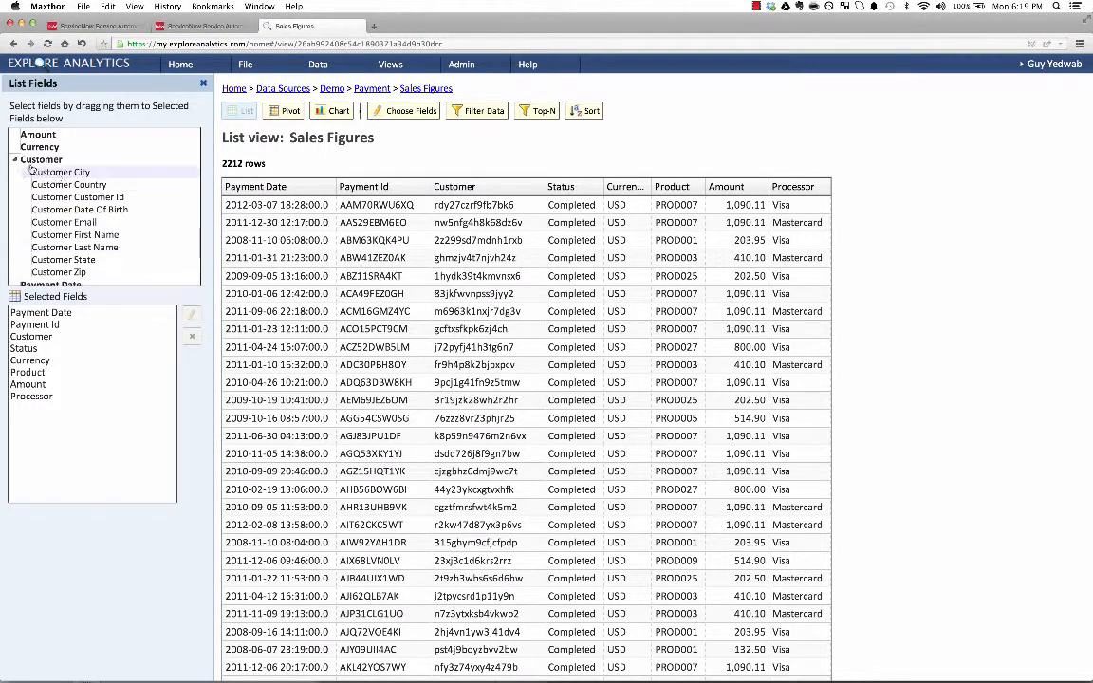
- Collapse the Customer fields and inspect the fields available under Product
left_click(14, 160)
left_click(15, 210)
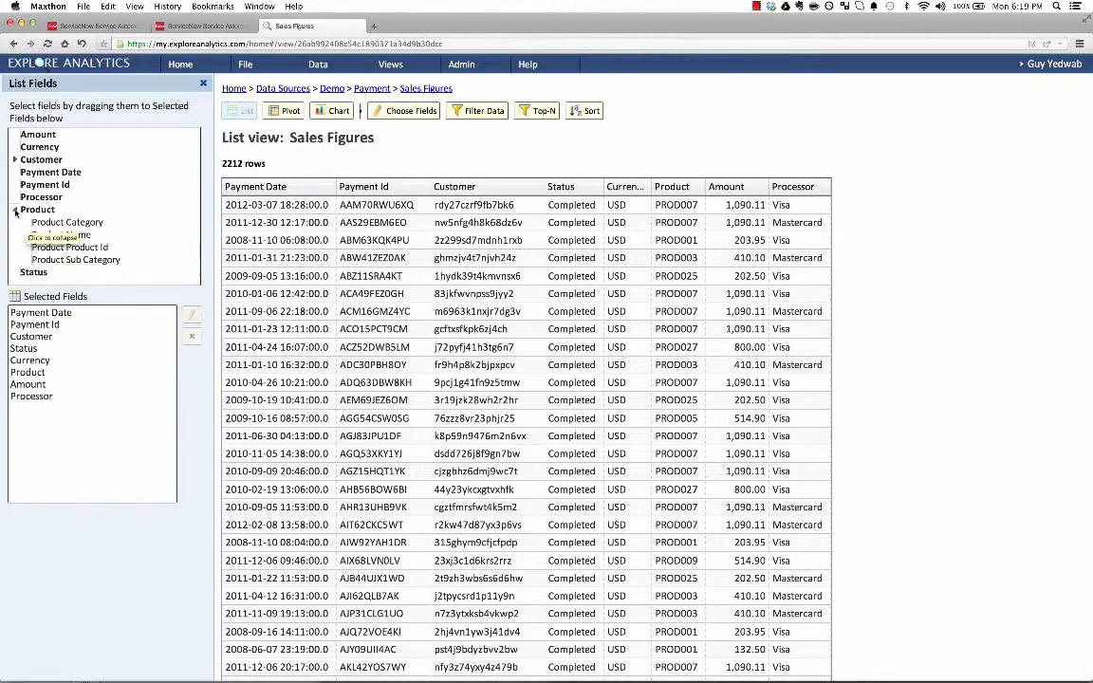
left_click(16, 211)
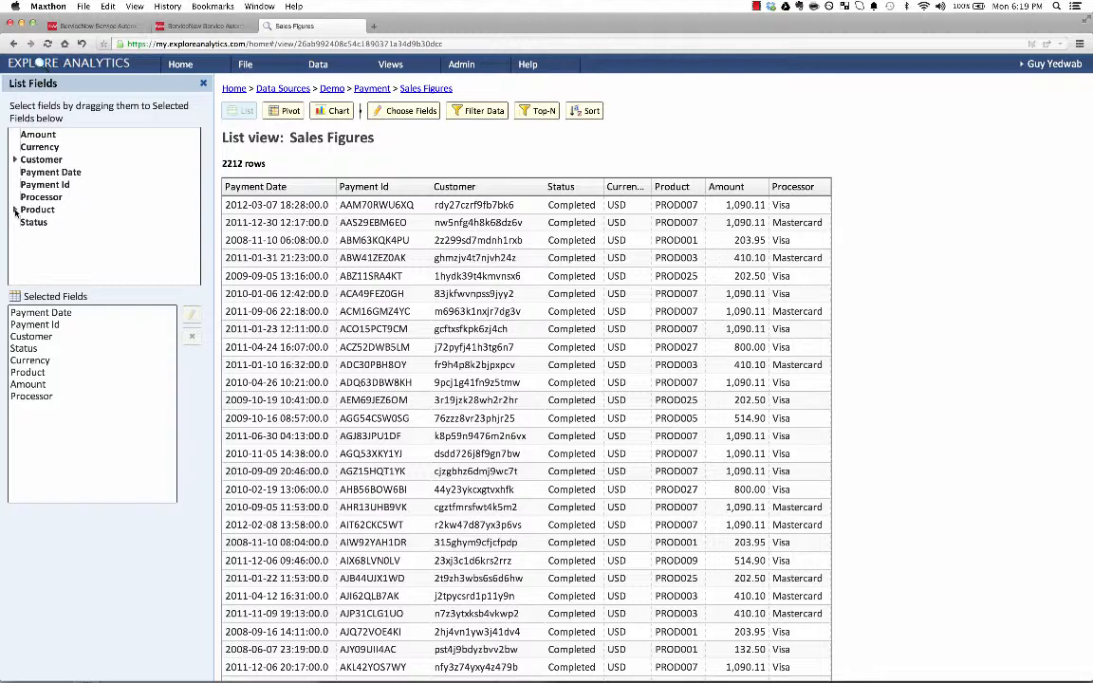
- Display the sales figures as a pivot with Product Category and Product Sub Category as row labels
left_click(294, 113)
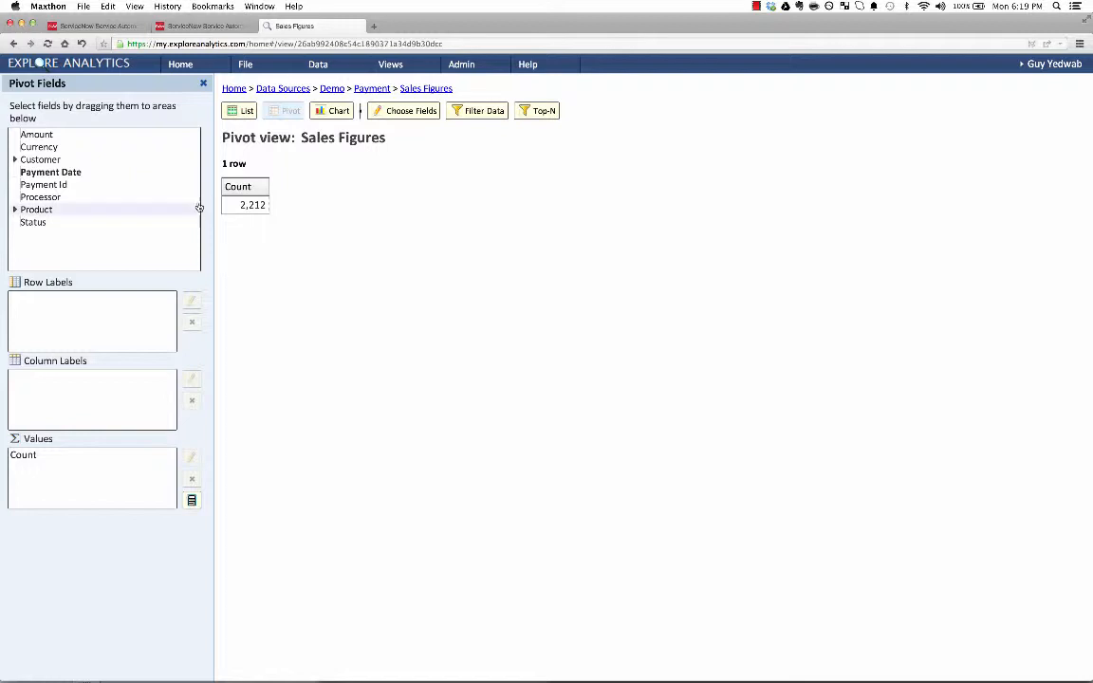
left_click(15, 210)
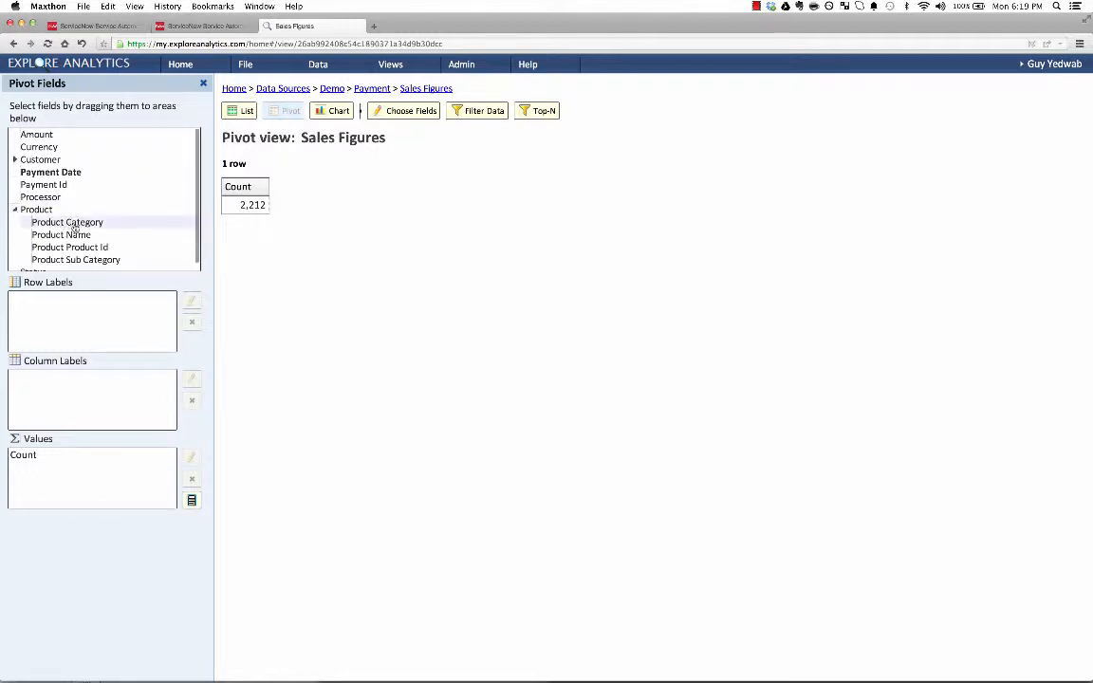
left_click_drag(80, 222, 67, 316)
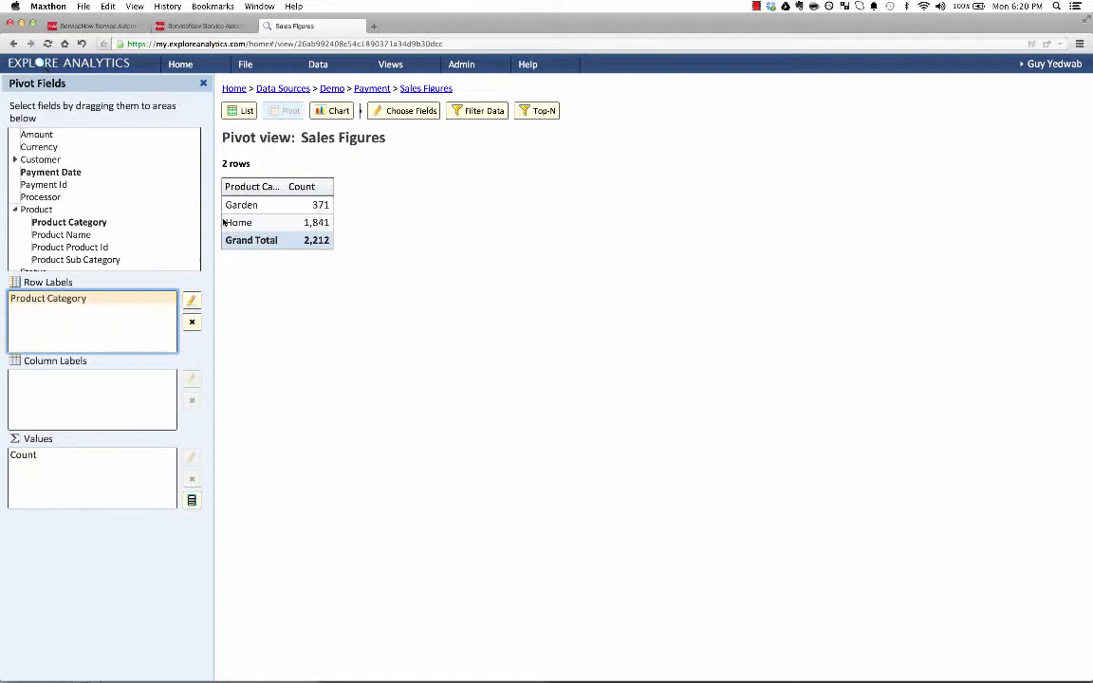
left_click_drag(76, 259, 133, 321)
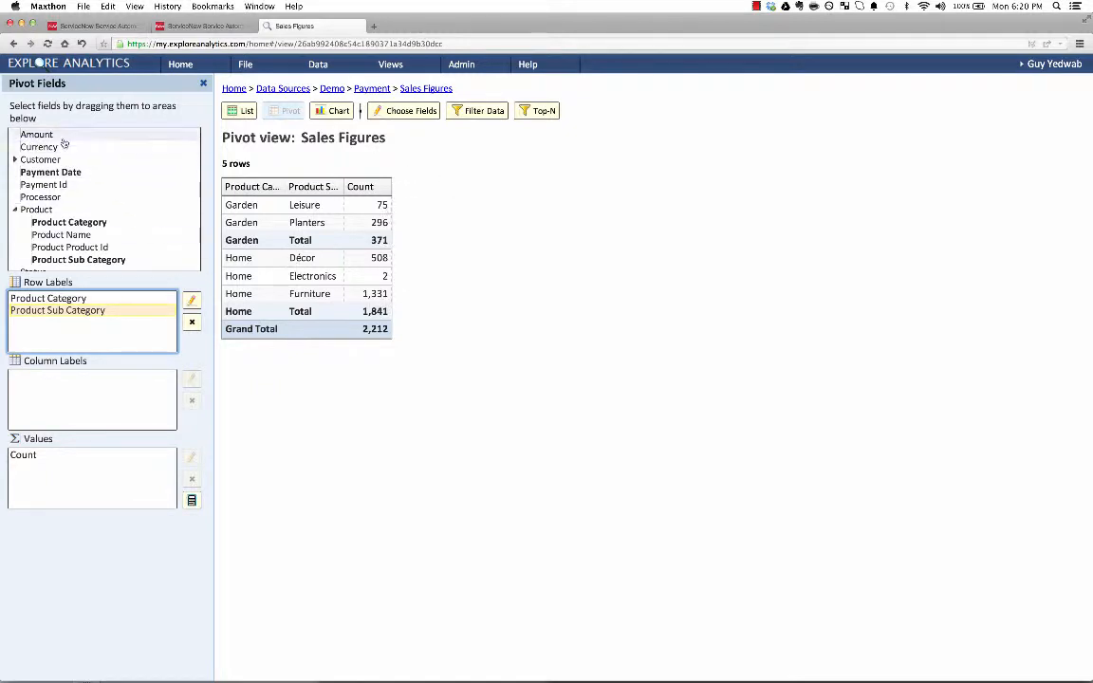
- Replace the pivot's Count value with the sum of Amount, and add Payment Date grouped by Year as column label
left_click_drag(42, 140, 32, 467)
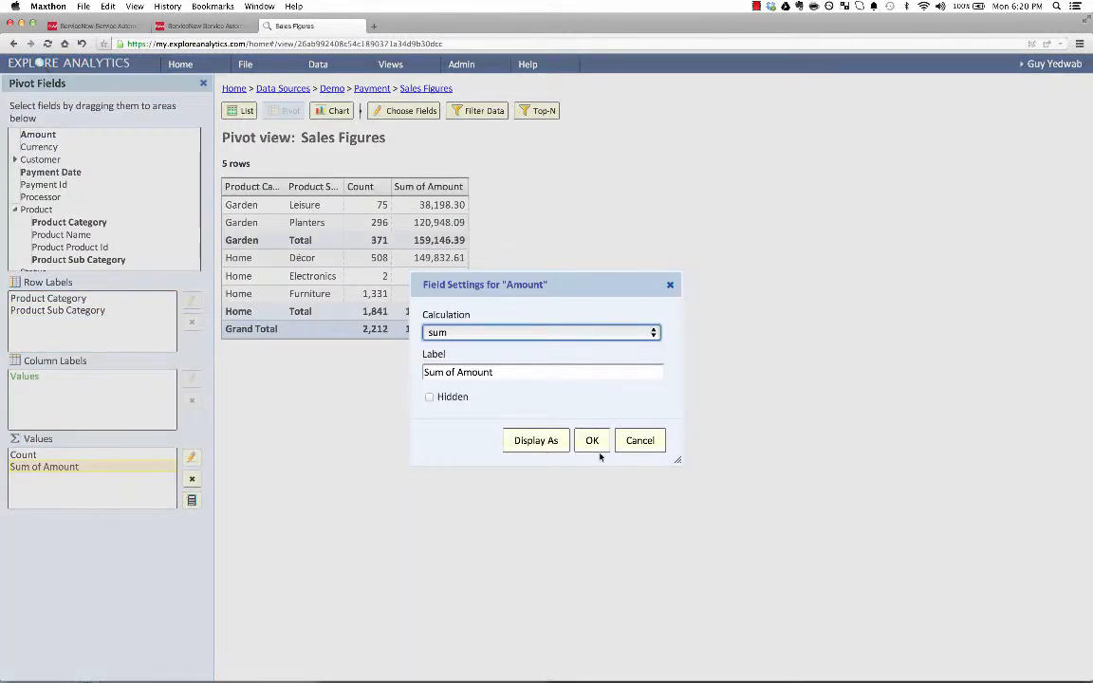
key("Return")
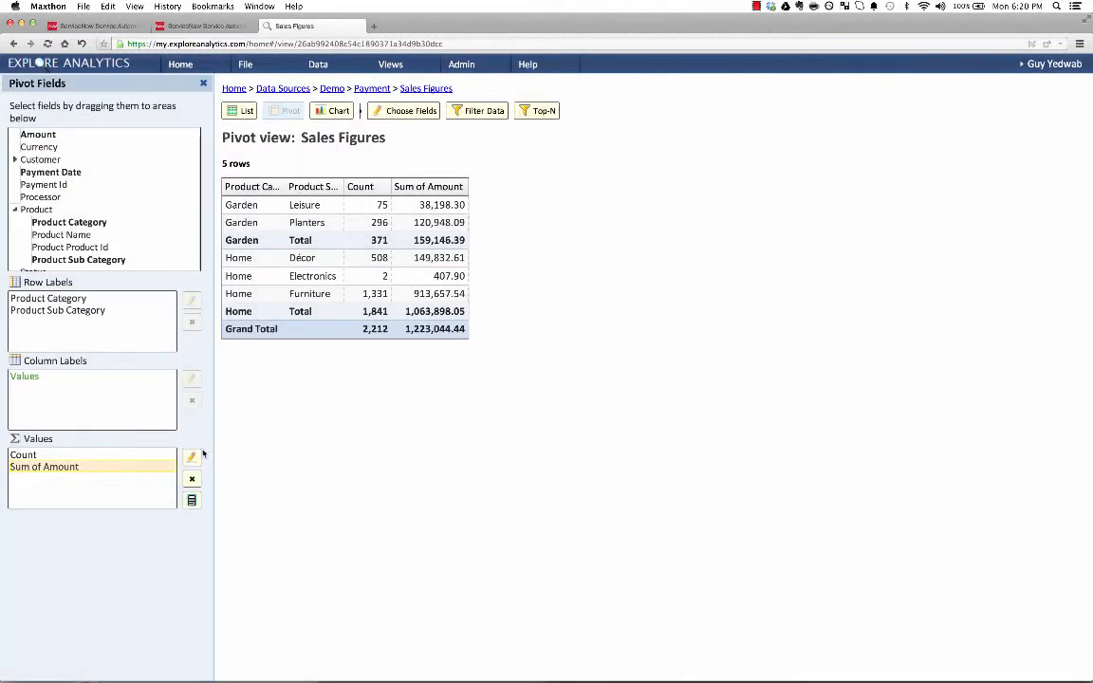
left_click(109, 455)
left_click(192, 478)
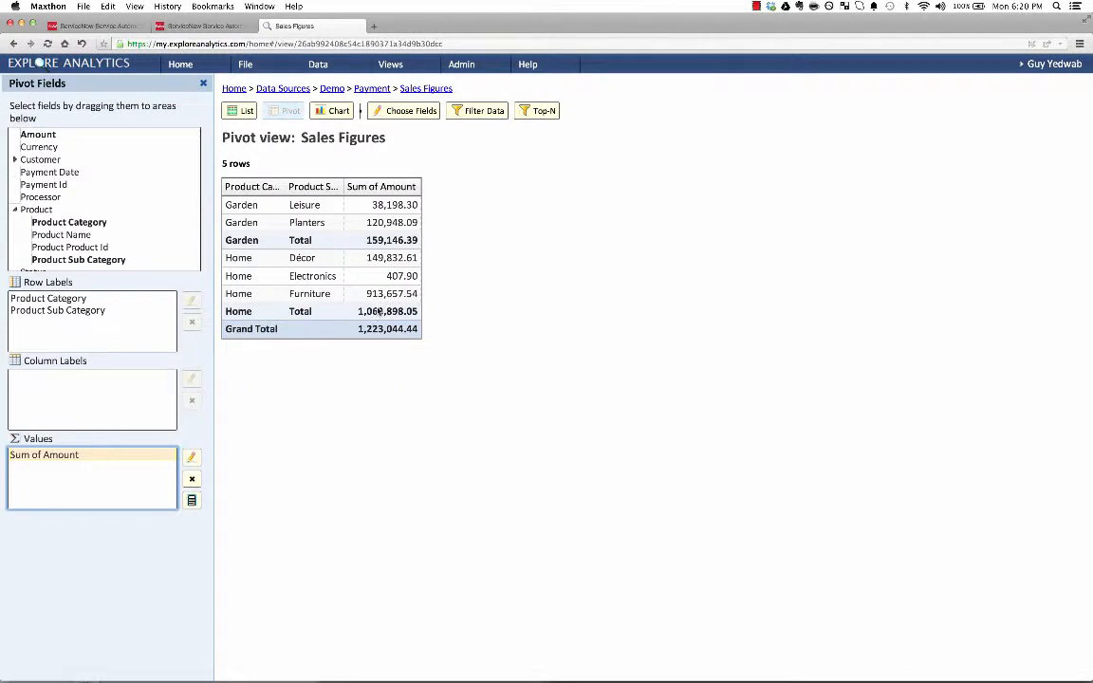
left_click_drag(78, 174, 31, 382)
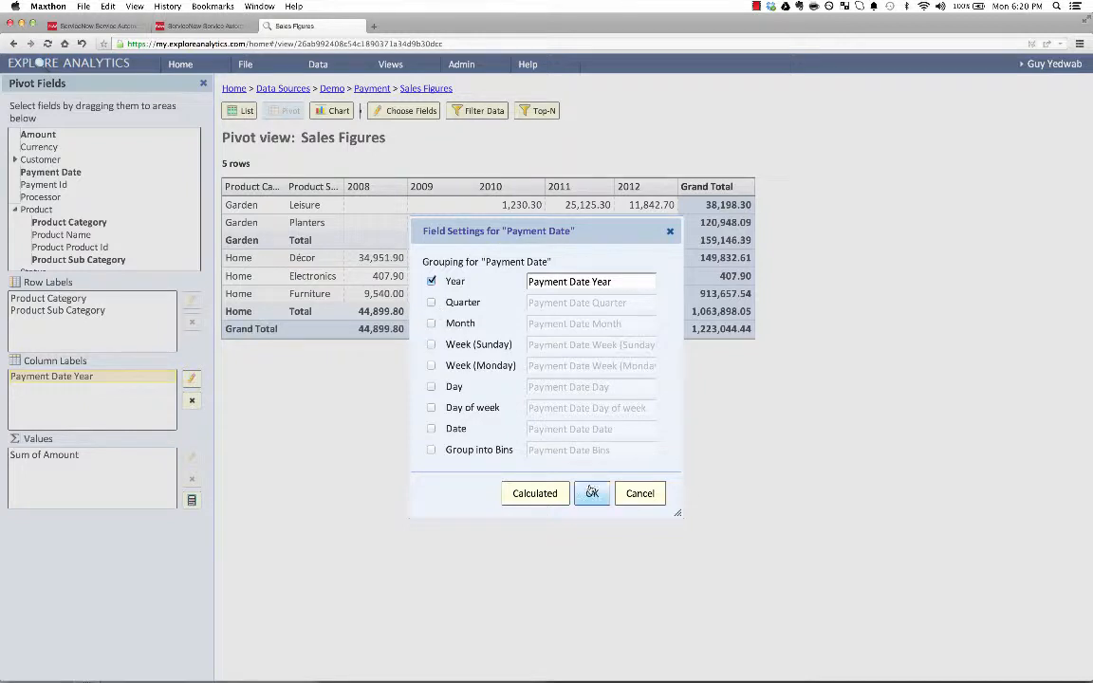
left_click(592, 491)
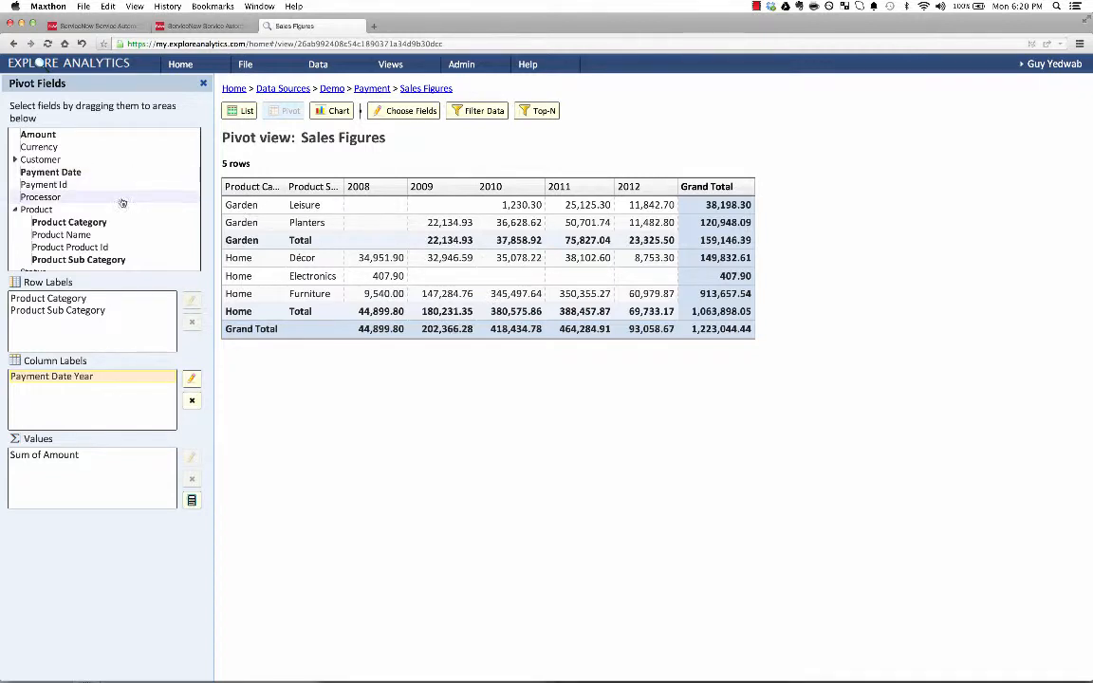
- Add Processor as the first and Product Name as the last row label, and remove both again
left_click_drag(122, 202, 107, 300)
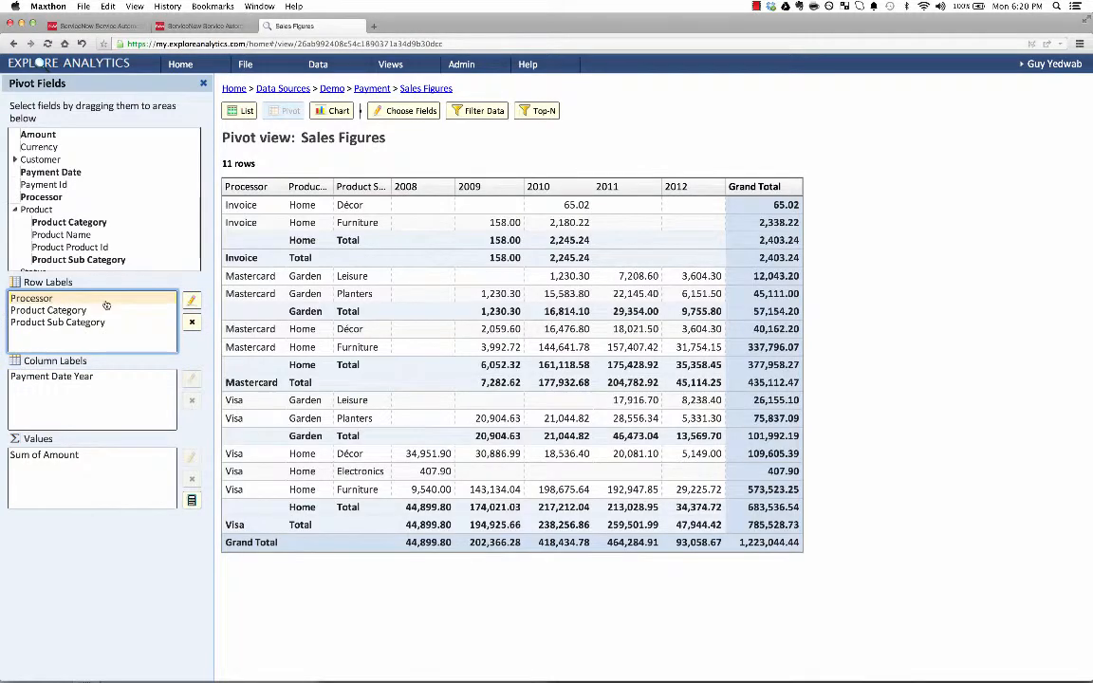
left_click_drag(68, 234, 74, 334)
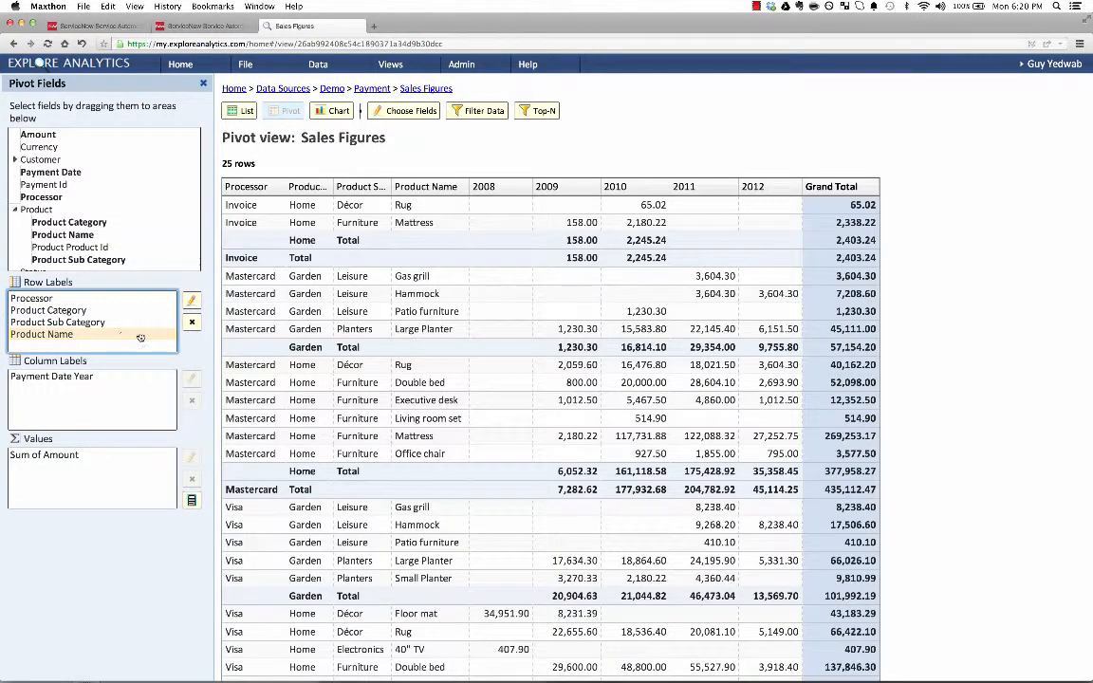
left_click(192, 325)
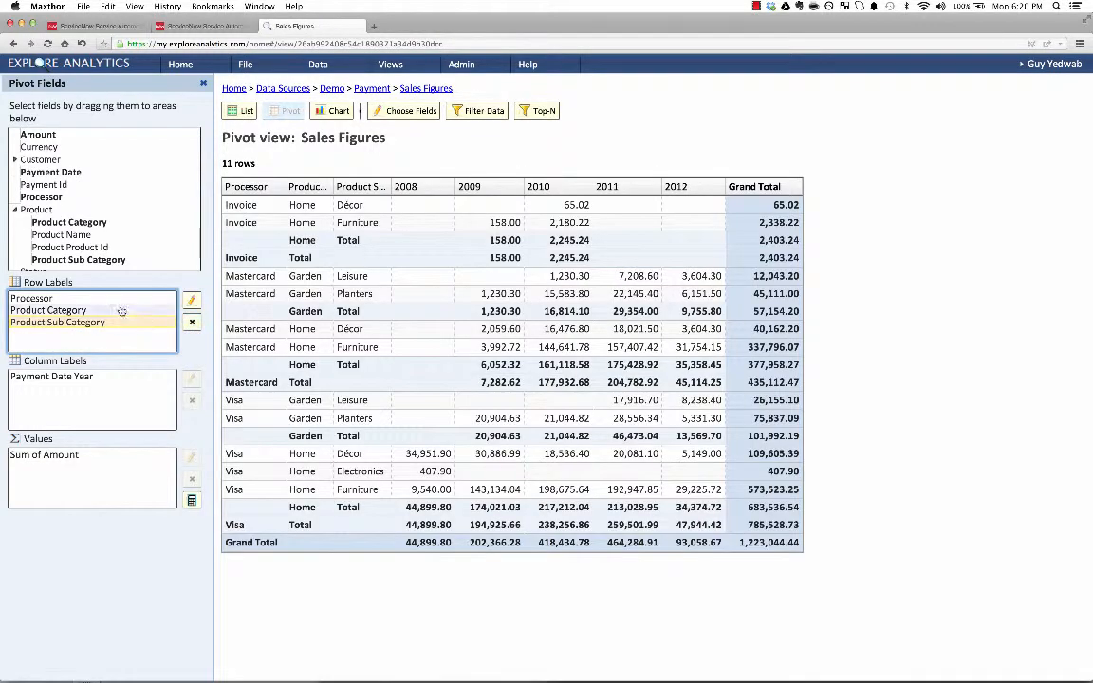
left_click(191, 322)
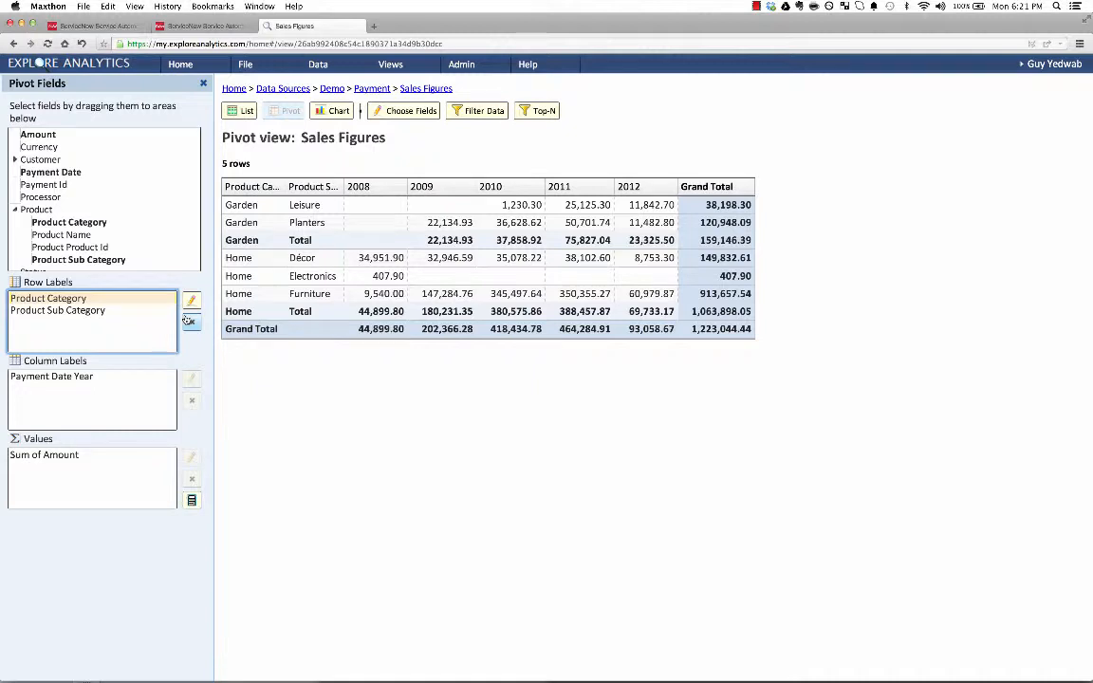
- Display the sales figures as a chart and change the chart type to Timeline Chart
left_click(339, 111)
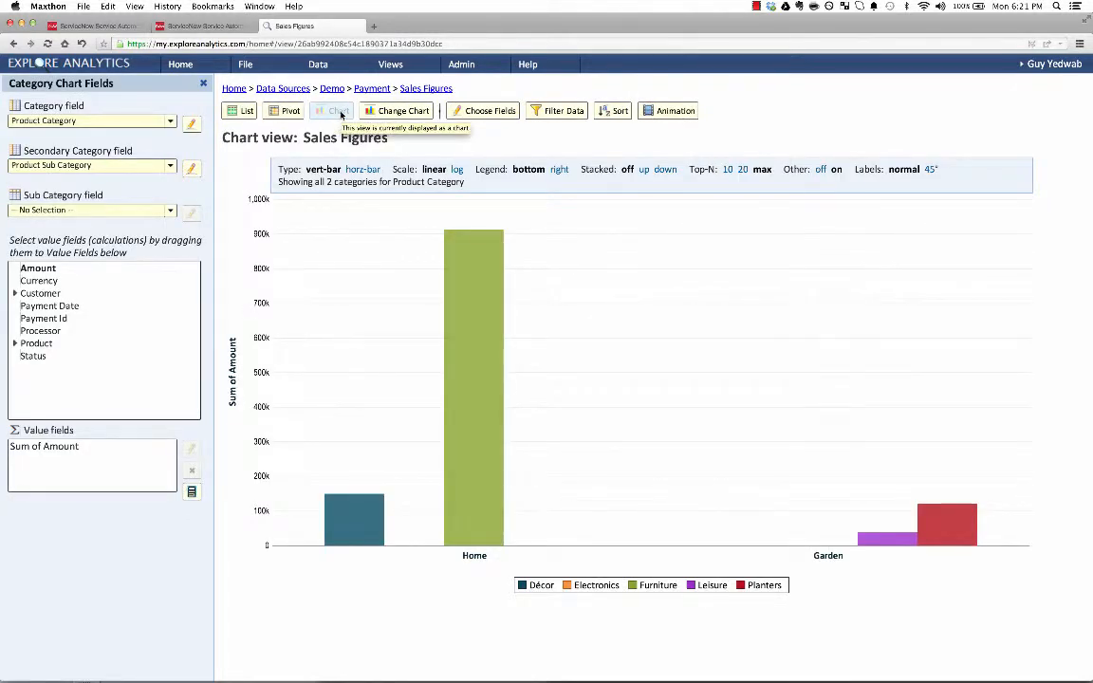
mouse_move(427, 329)
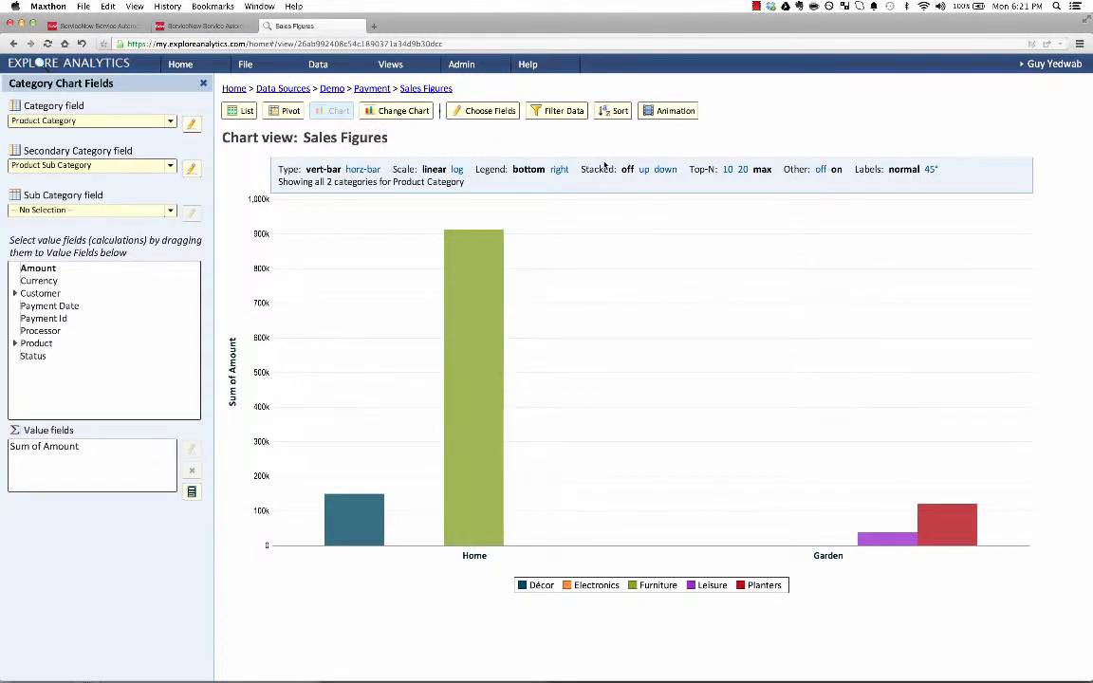
left_click(391, 112)
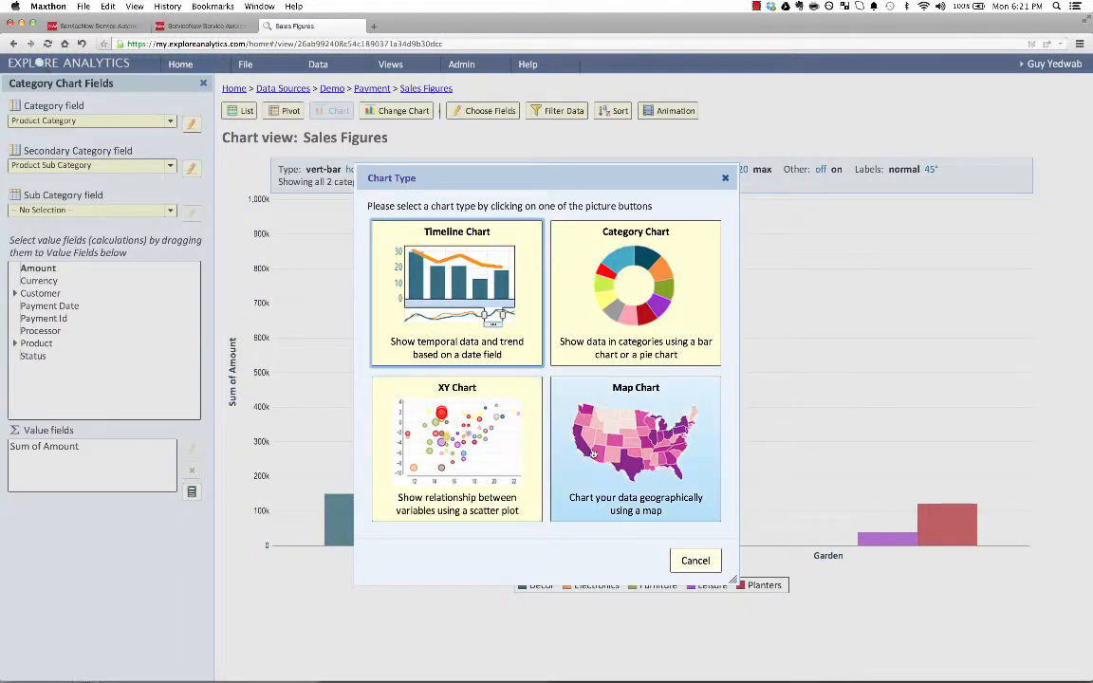
left_click(438, 313)
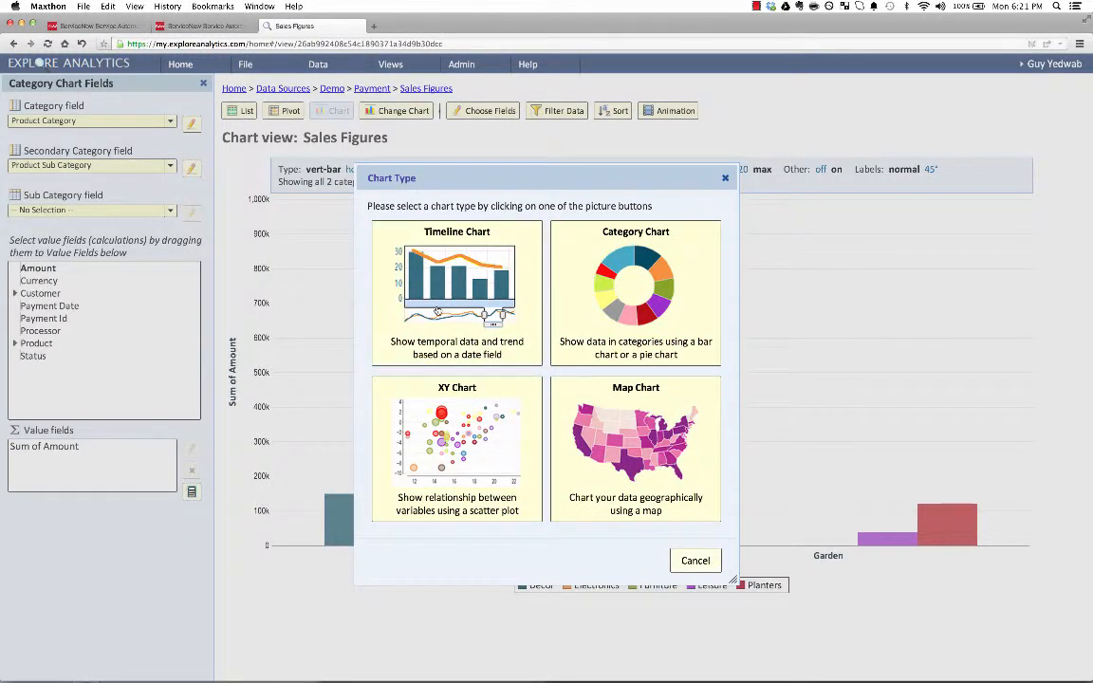
left_click(619, 407)
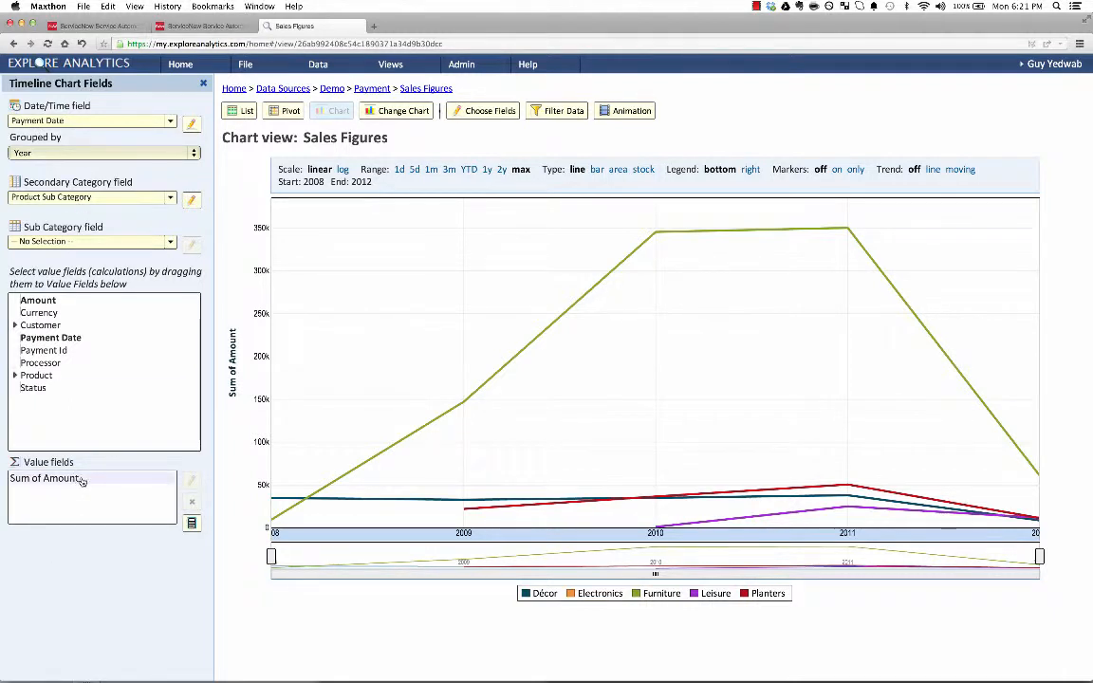
- Set the timeline's secondary category to Customer Country and show the data as bars stacked up
left_click(154, 196)
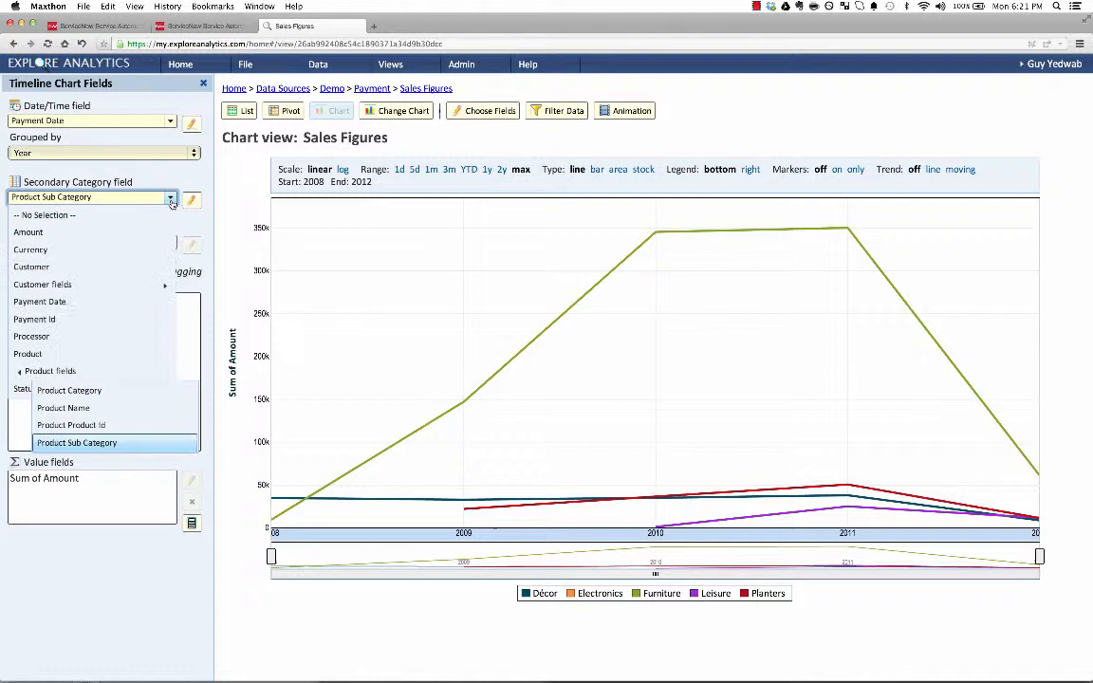
left_click(119, 284)
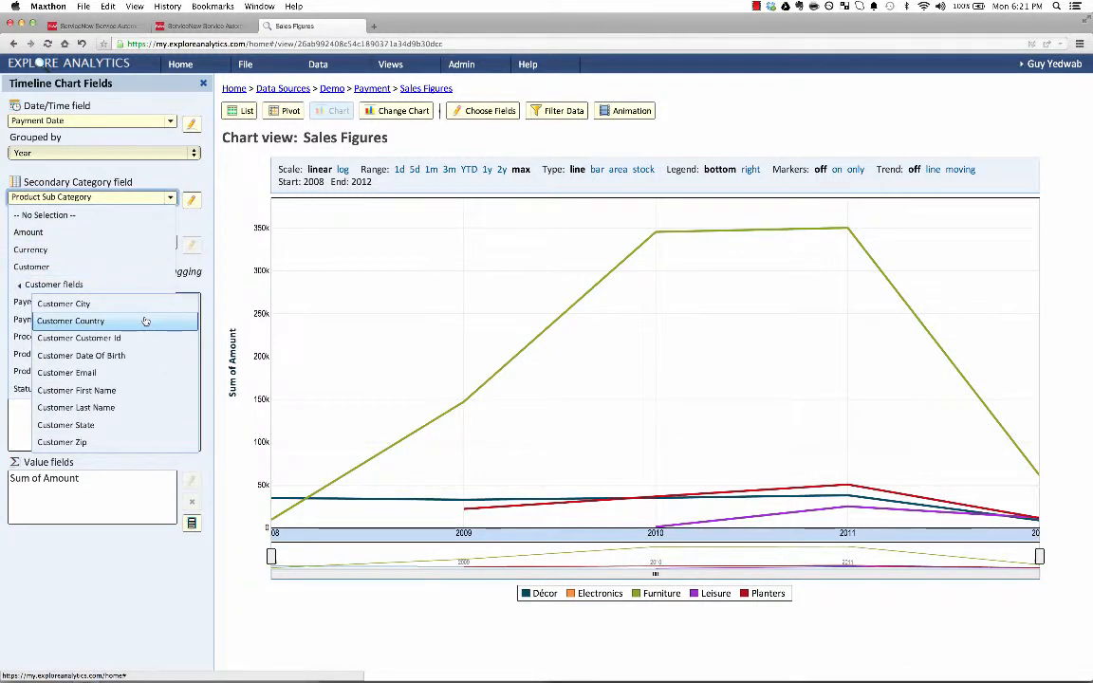
left_click(146, 321)
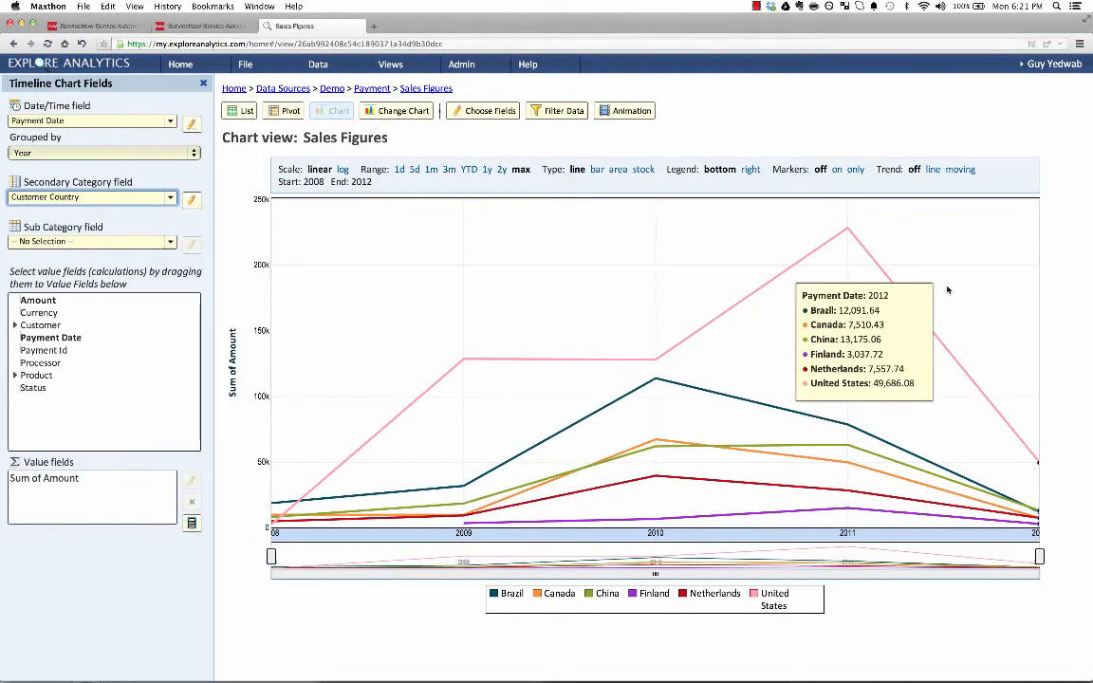
left_click(598, 171)
left_click(835, 169)
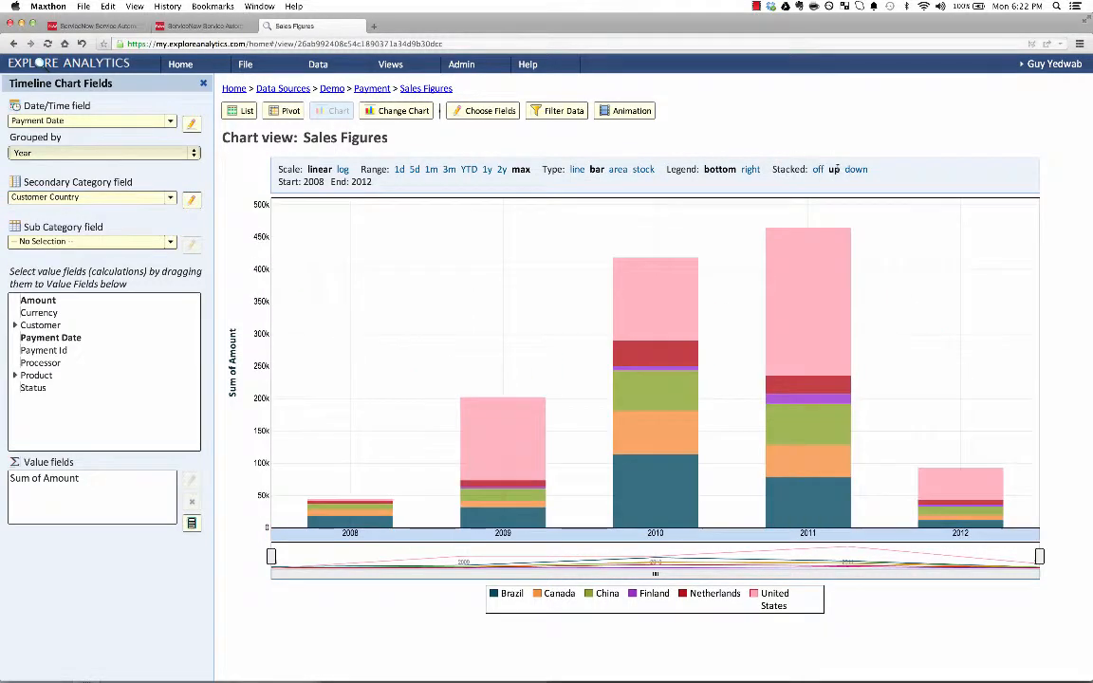
- Inspect the 2010 bar's breakdown by country, view its detail records, and return to the chart
left_click(649, 279)
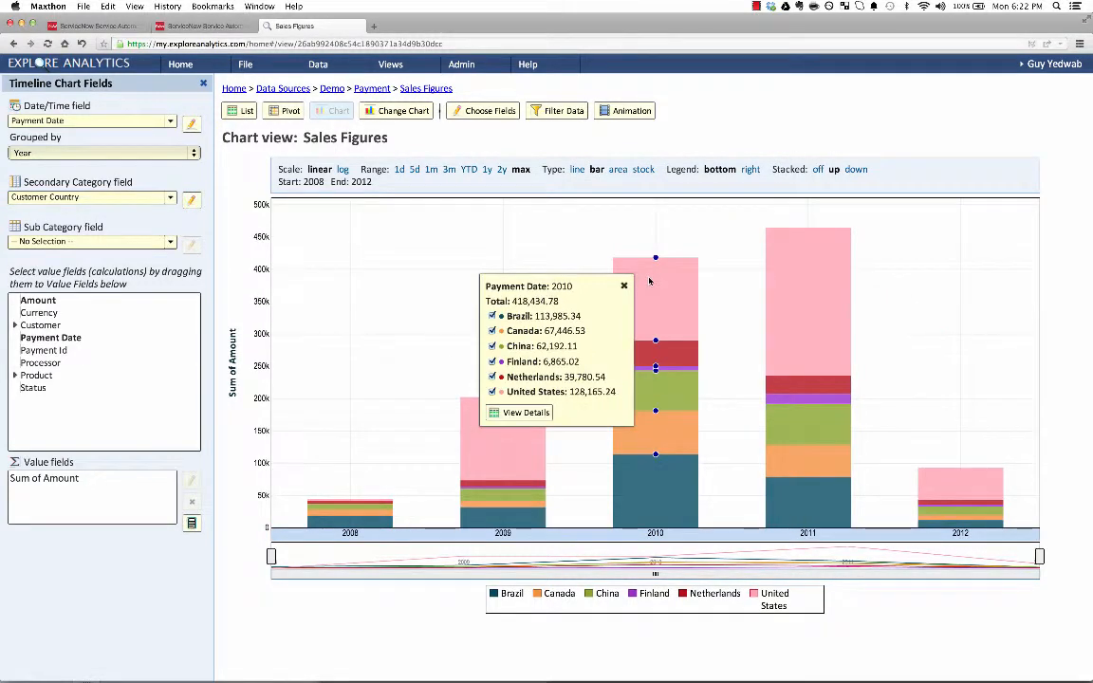
double_click(534, 301)
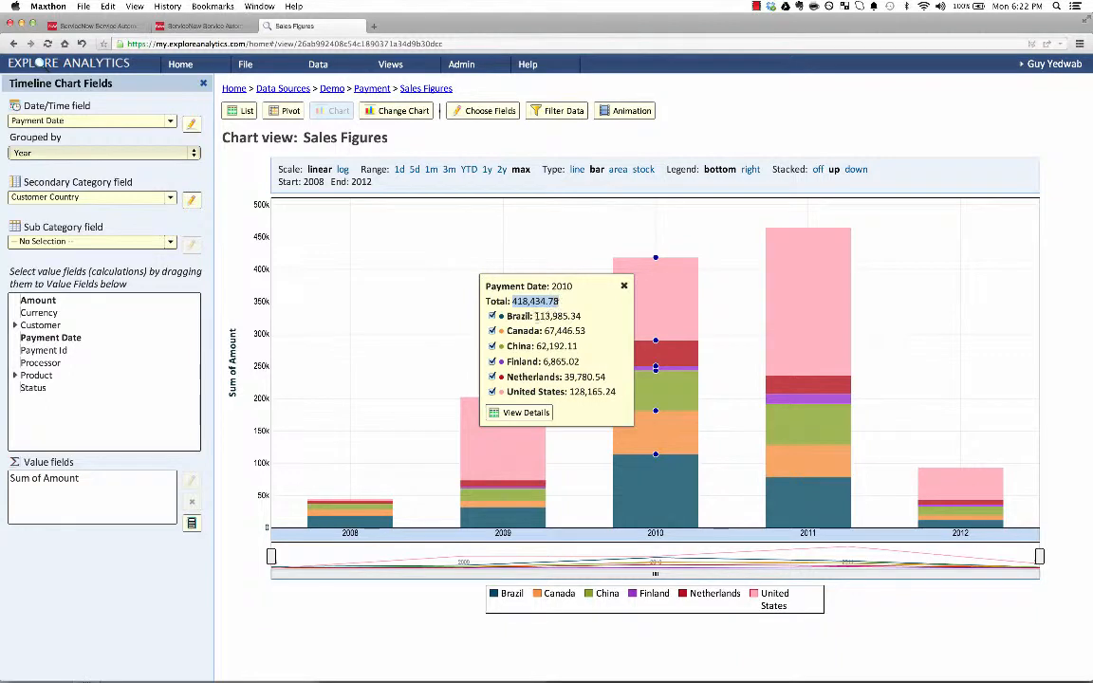
double_click(558, 316)
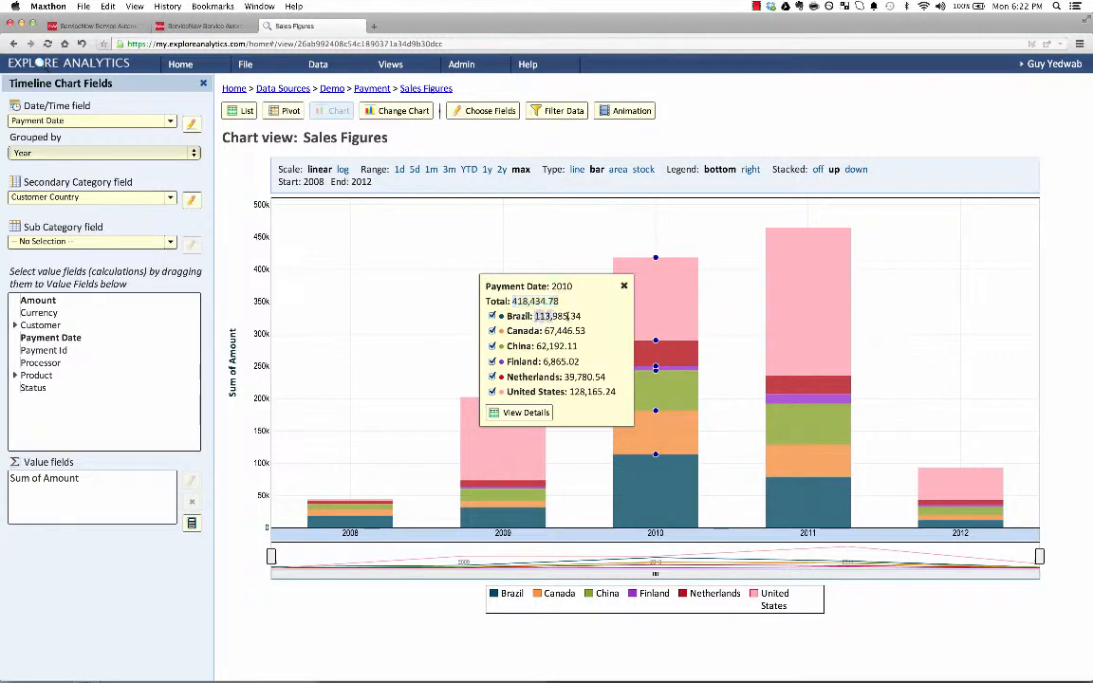
left_click(568, 383)
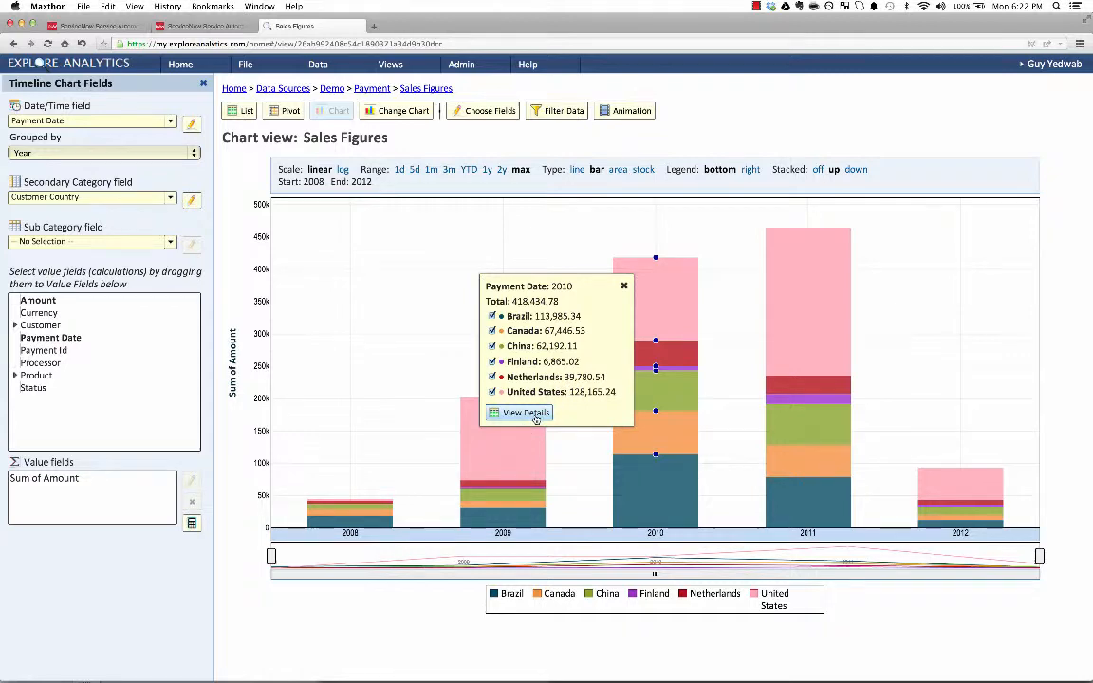
left_click(536, 416)
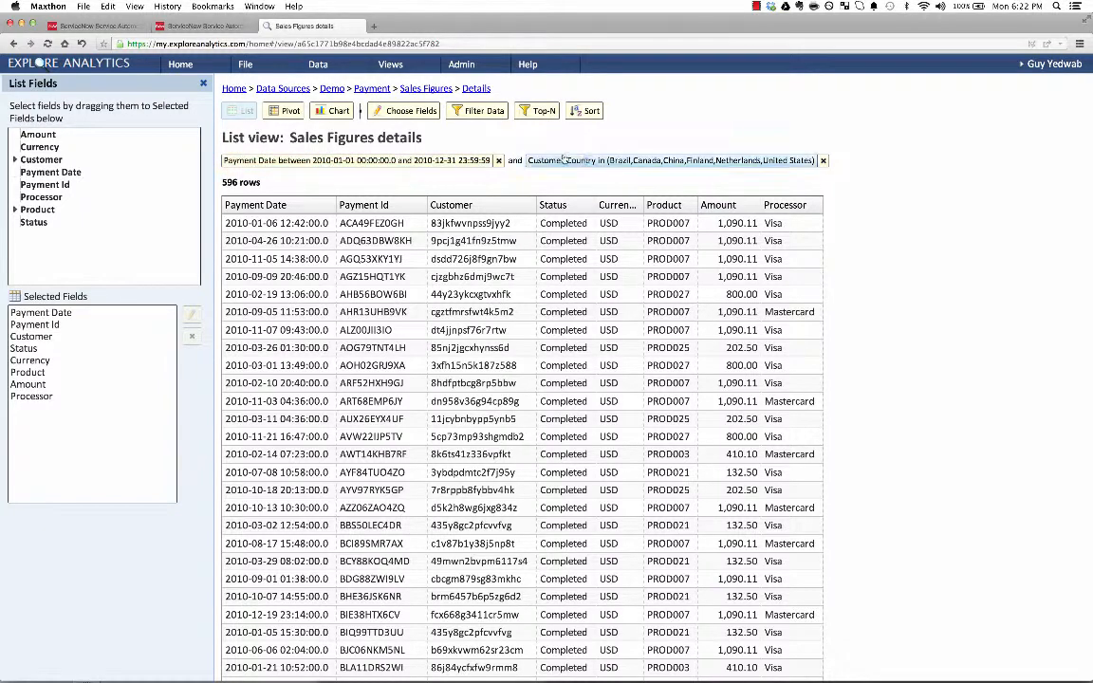
left_click(13, 44)
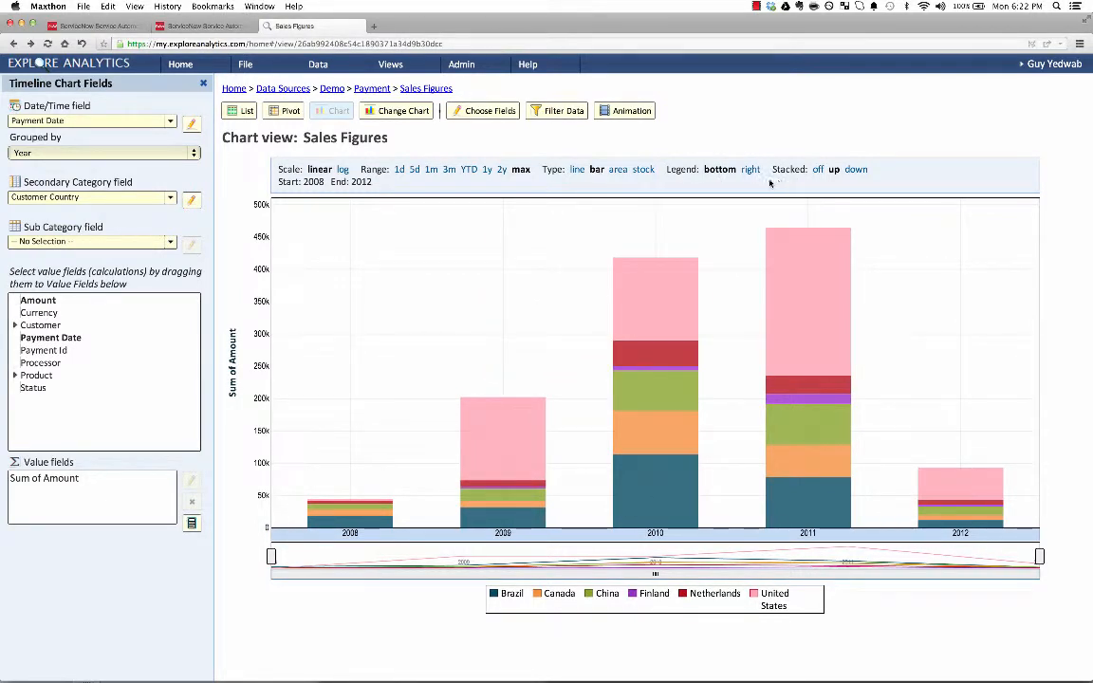
- Change the timeline to the line type, and turn line trends on and off again
left_click(576, 169)
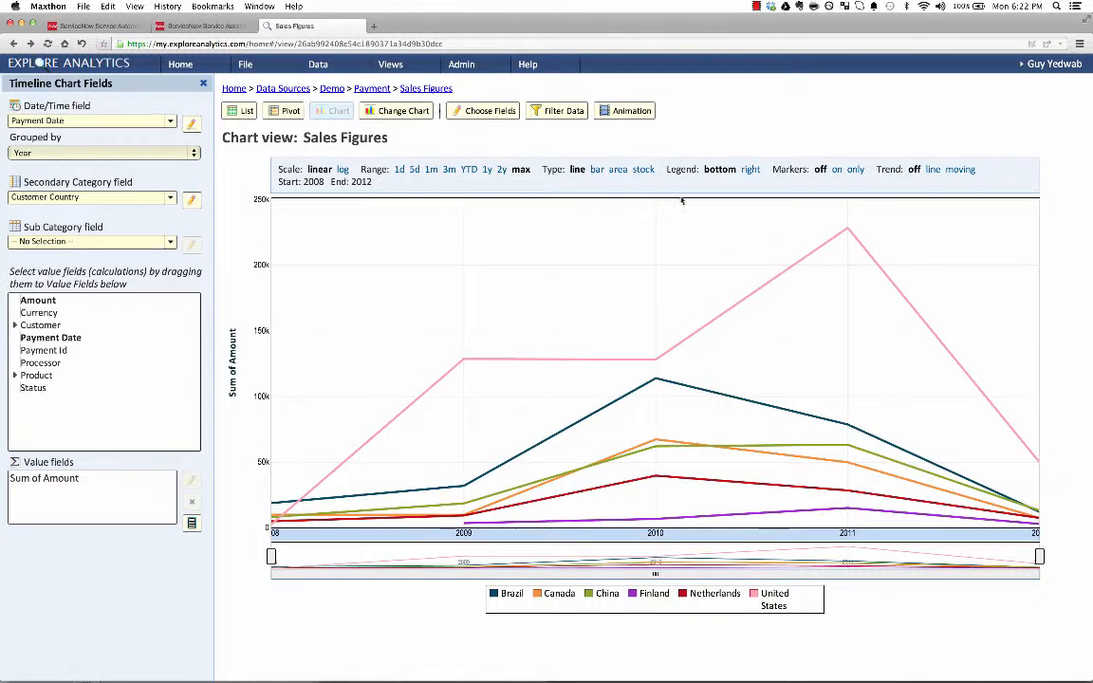
left_click(932, 169)
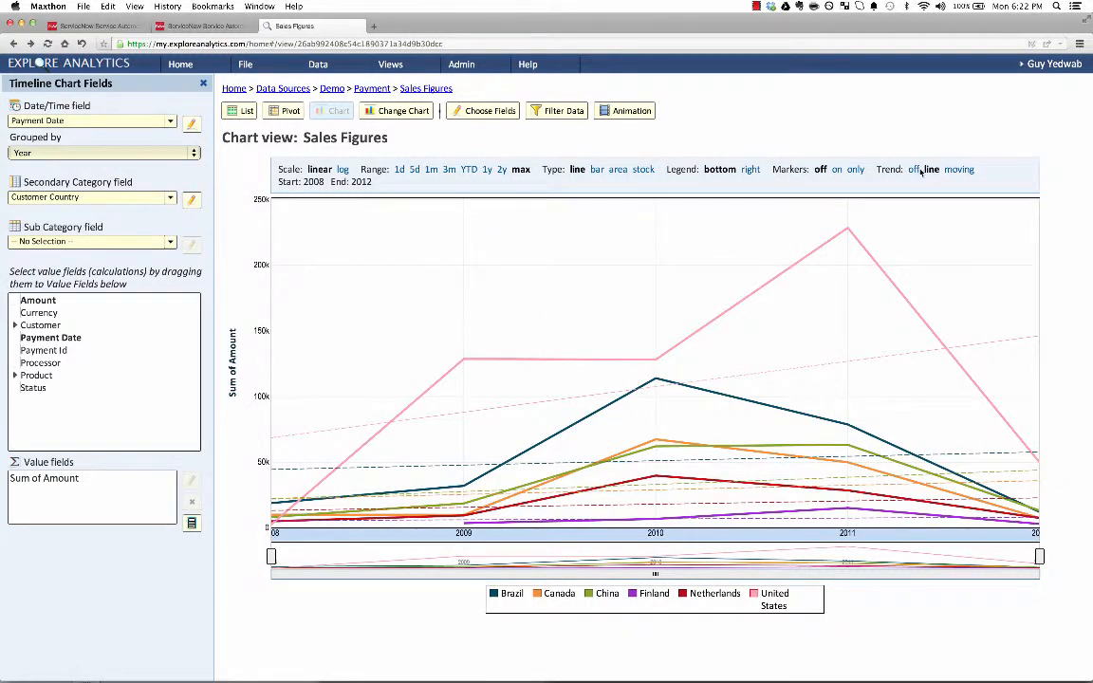
left_click(914, 169)
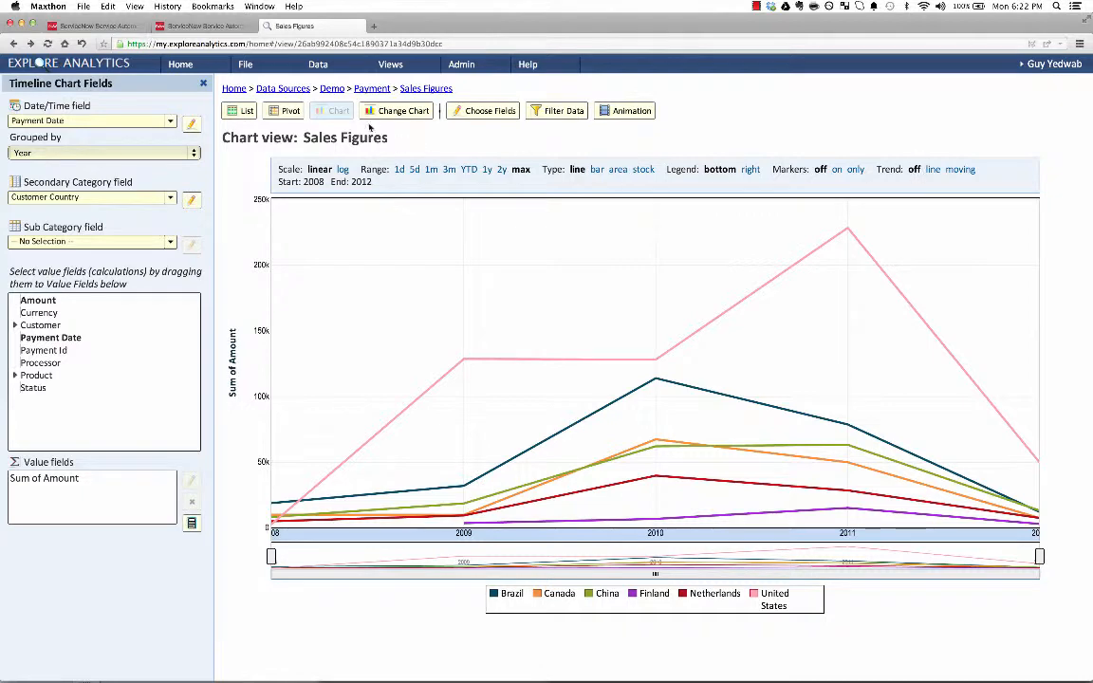
- Change the chart type of the sales figures to Map Chart
left_click(372, 112)
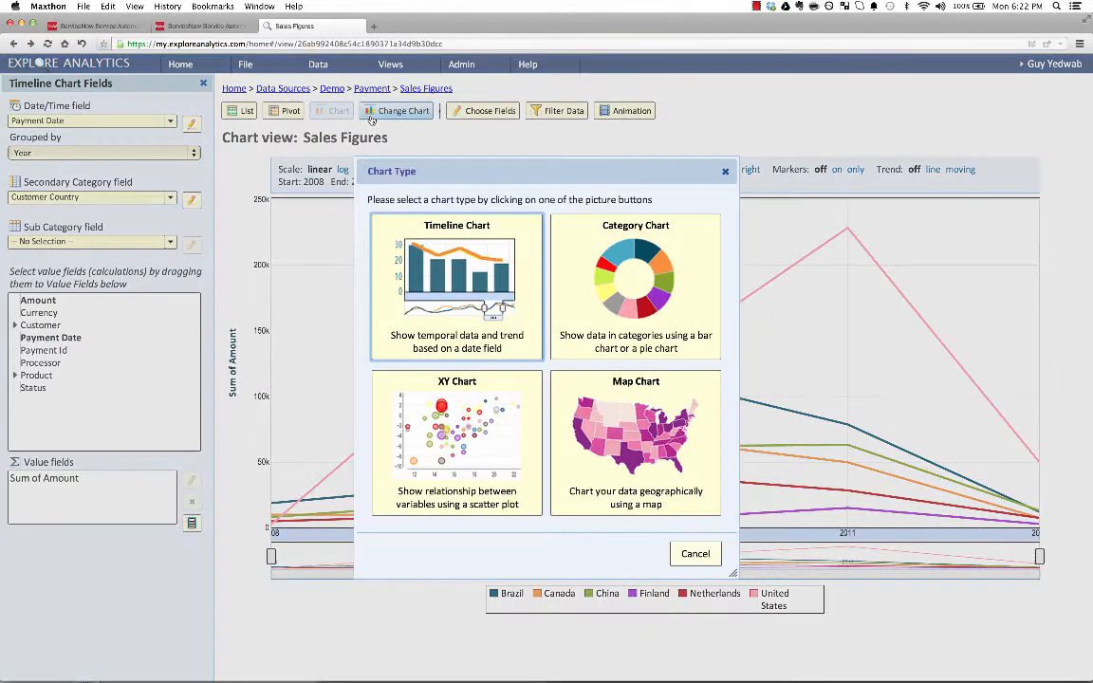
left_click(580, 401)
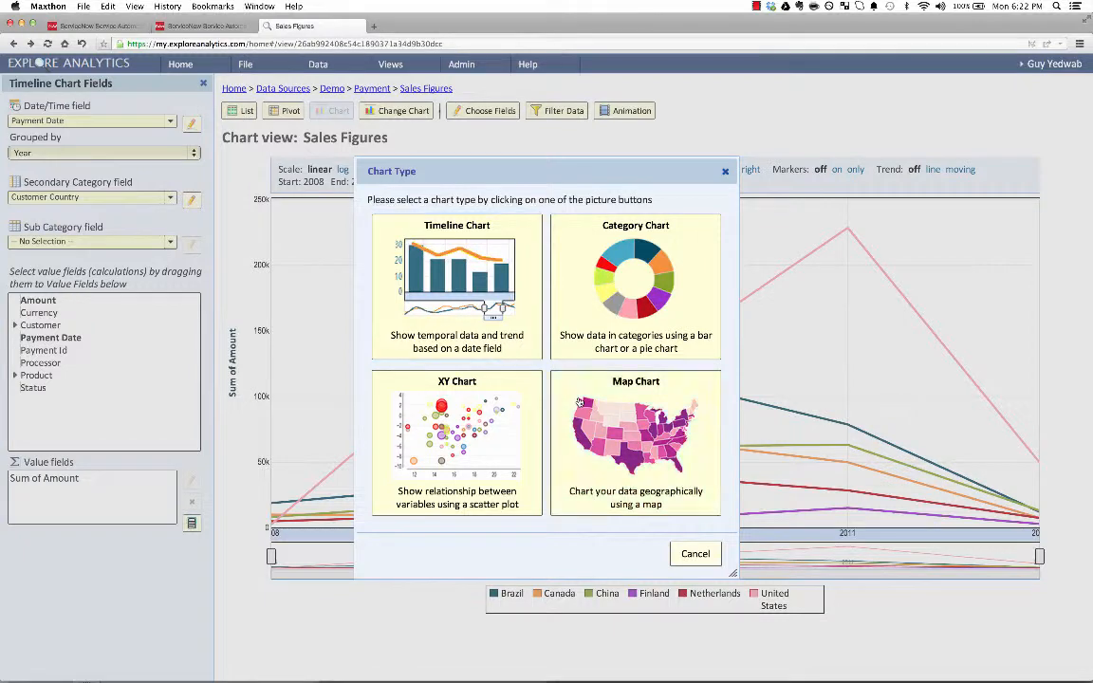
- Choose the Map Chart type and locate its points by Country, using Customer Country as the country field
left_click(617, 409)
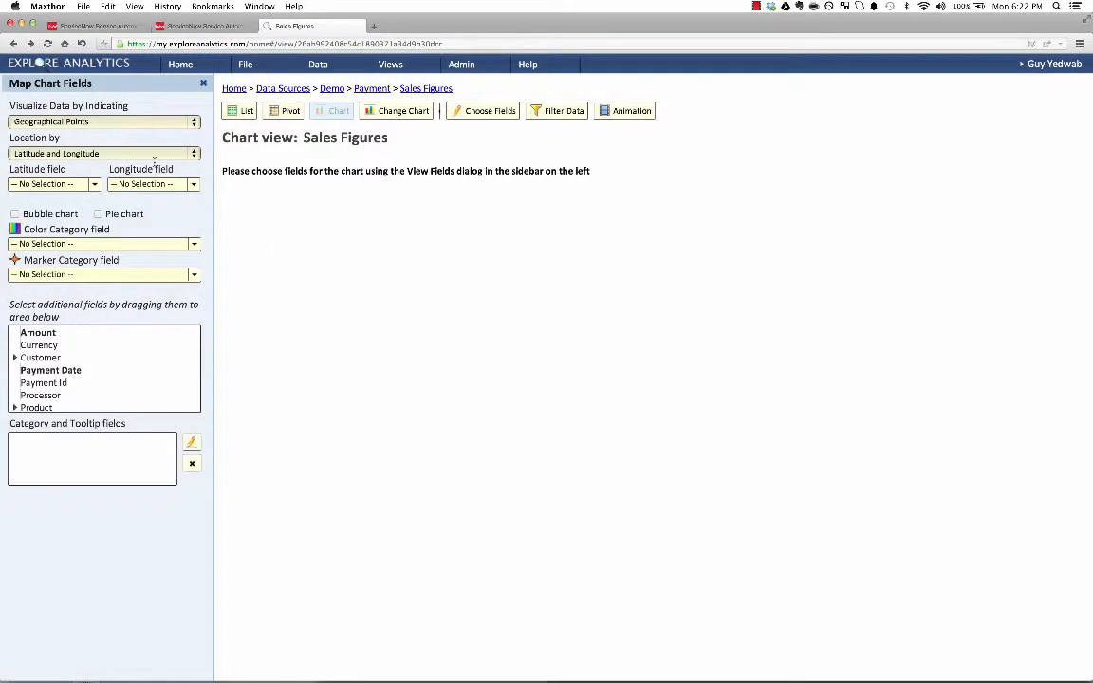
left_click(95, 153)
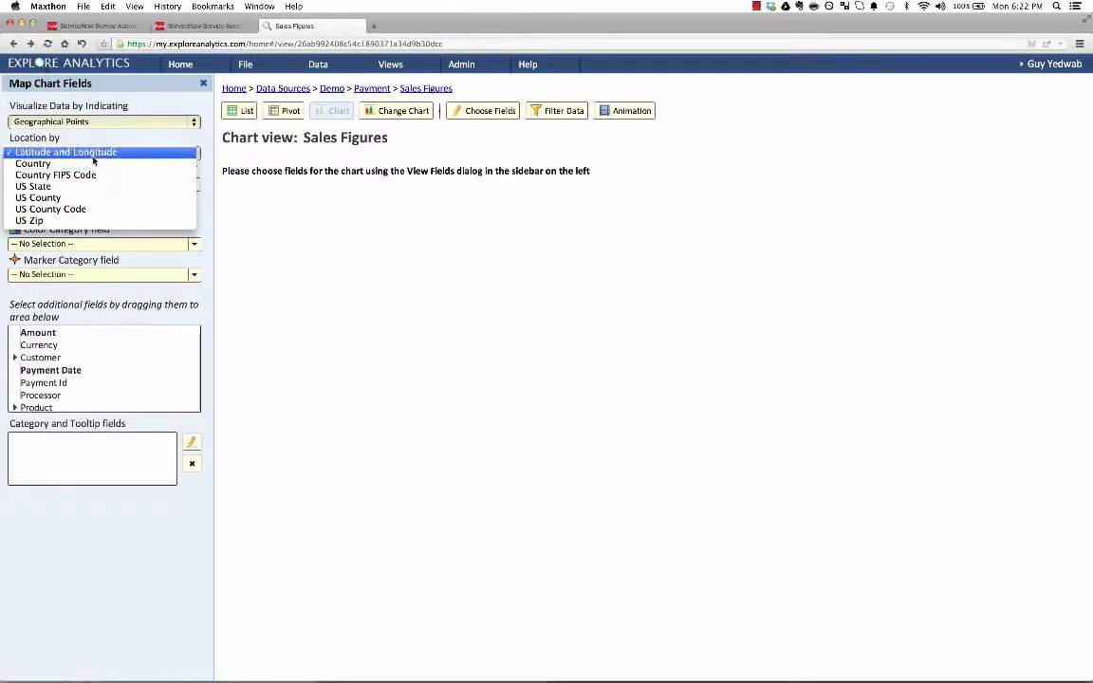
left_click(94, 163)
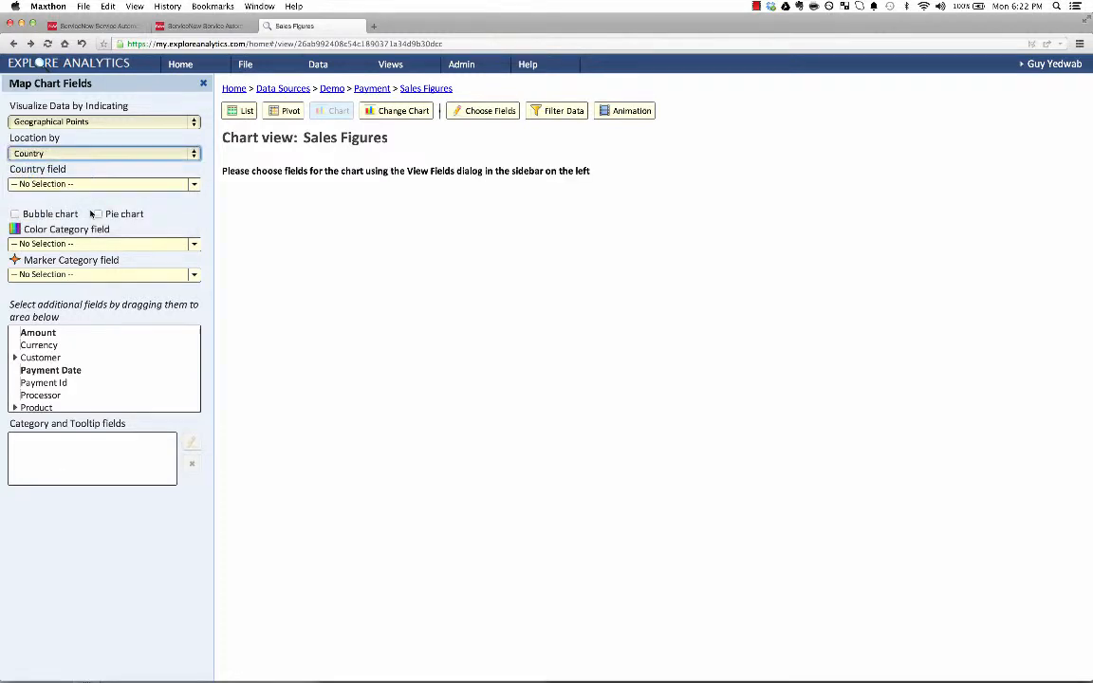
left_click(62, 184)
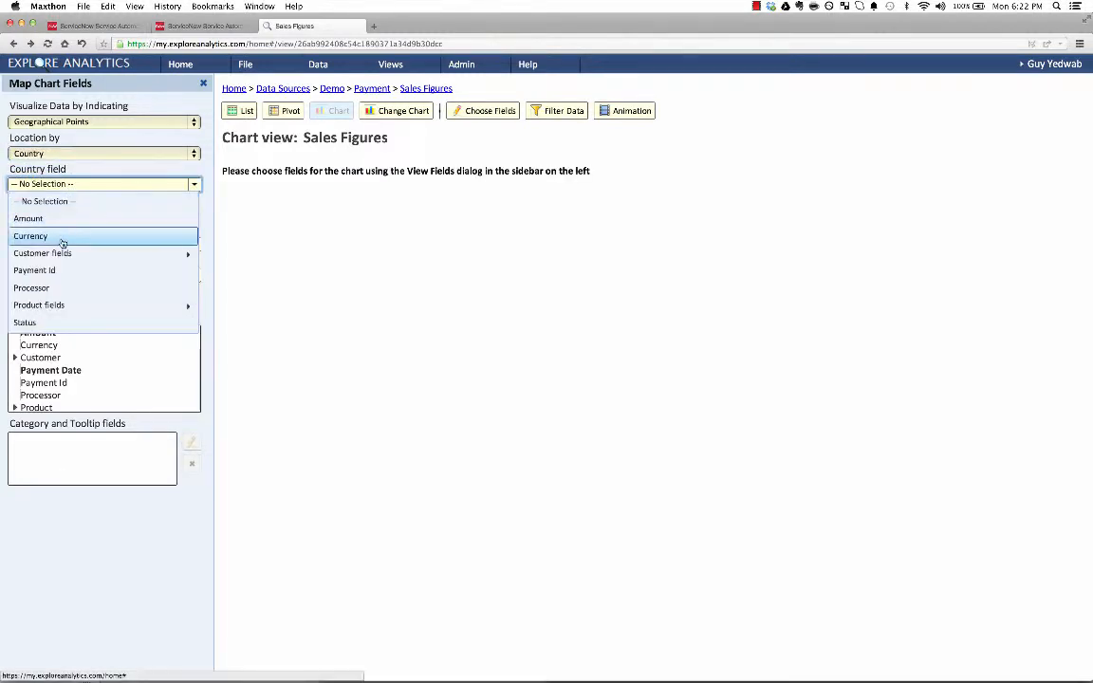
mouse_move(62, 256)
left_click(90, 288)
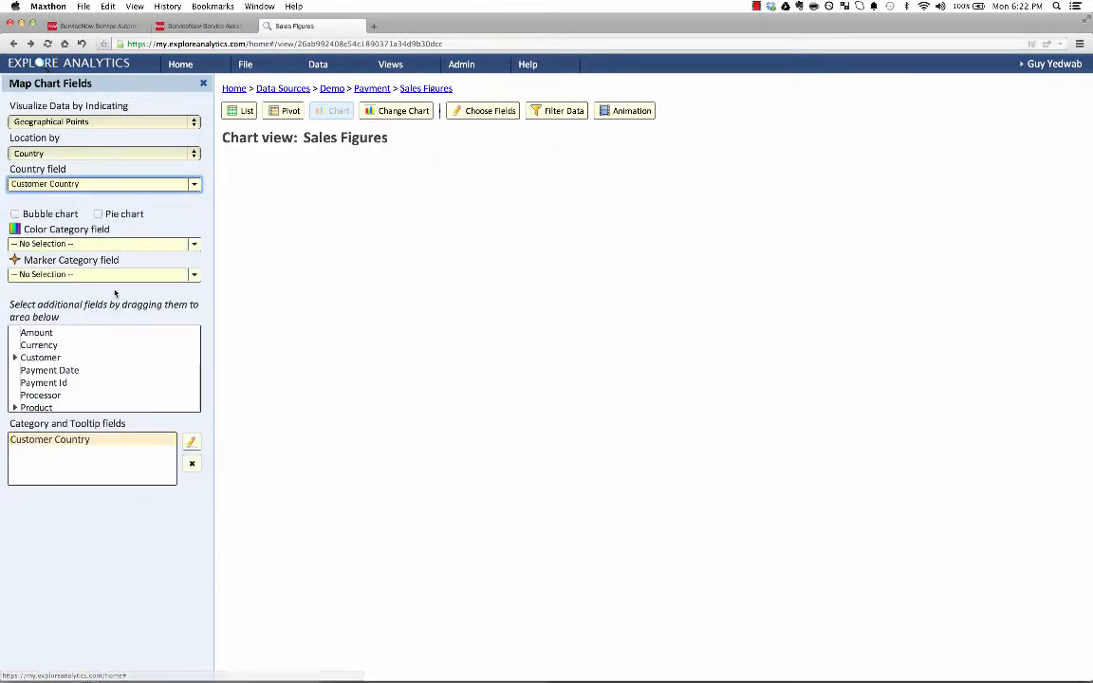
- Show the map points as bubble pie charts and size the bubbles by the sum of Amount
left_click(99, 215)
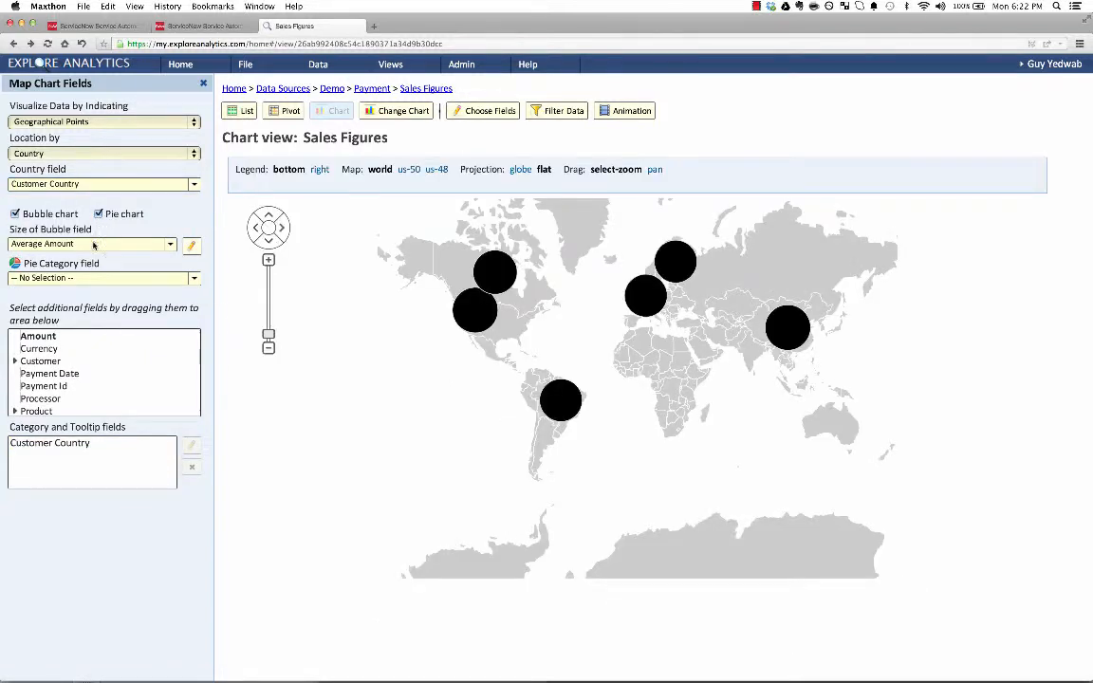
left_click(93, 245)
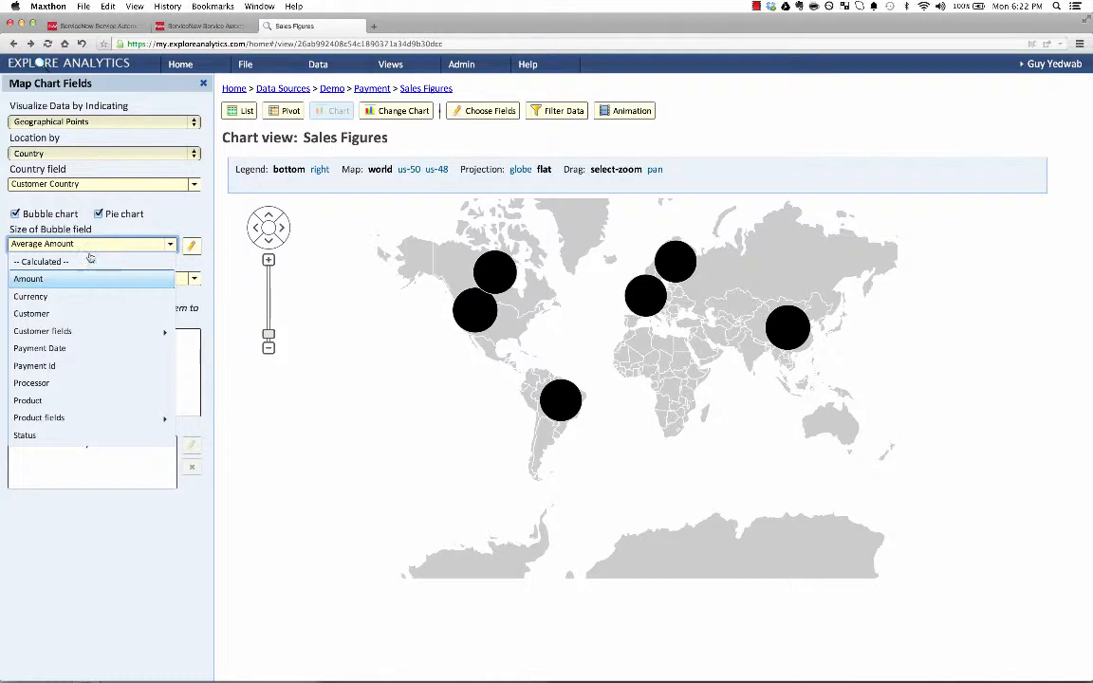
left_click(171, 245)
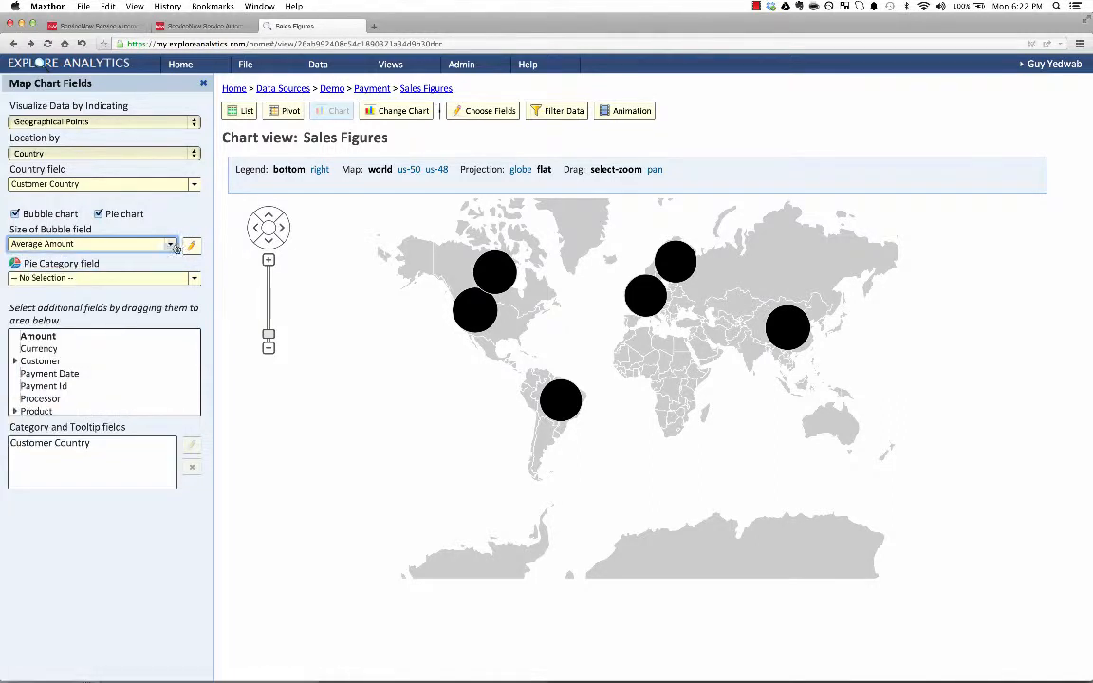
left_click(191, 246)
left_click(573, 347)
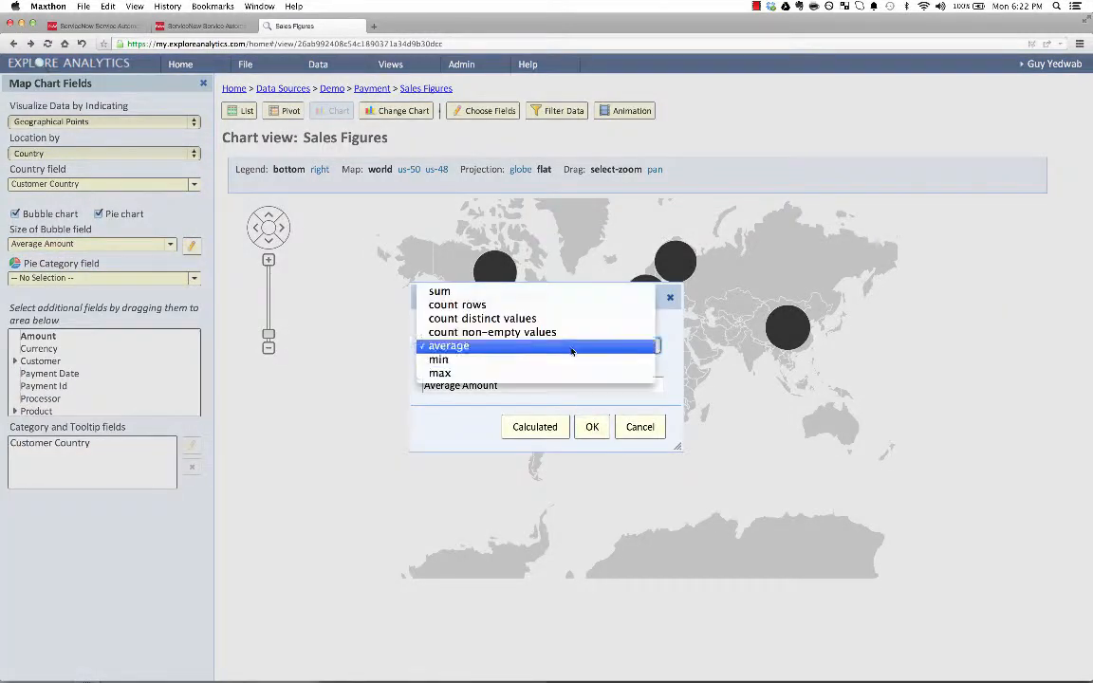
left_click(456, 292)
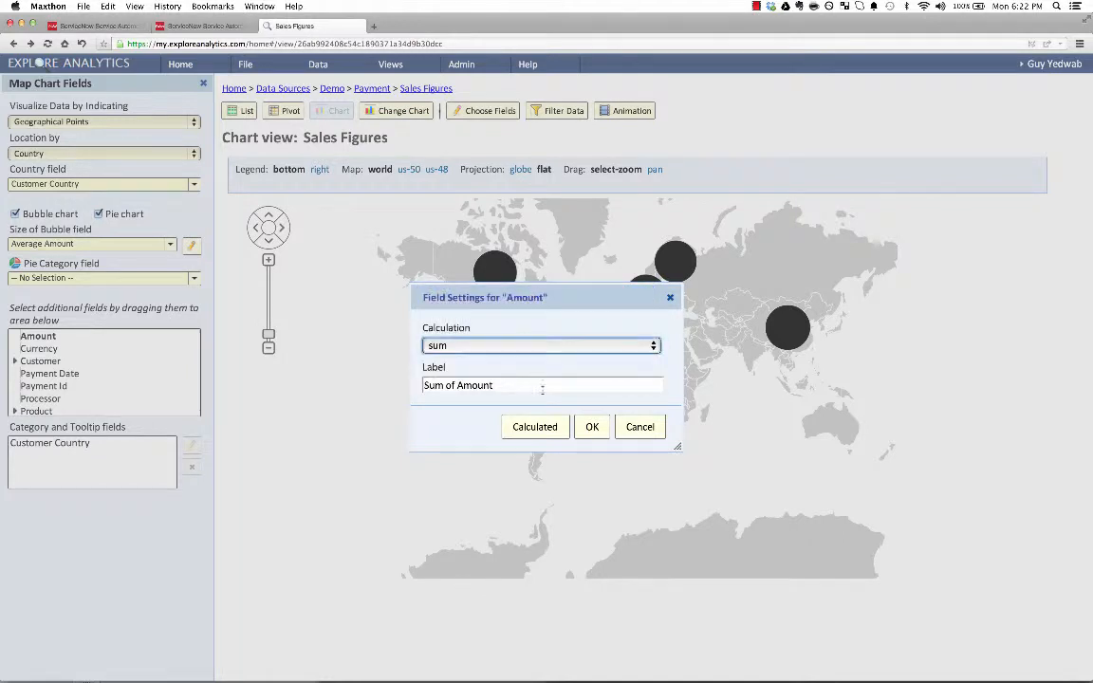
left_click(598, 428)
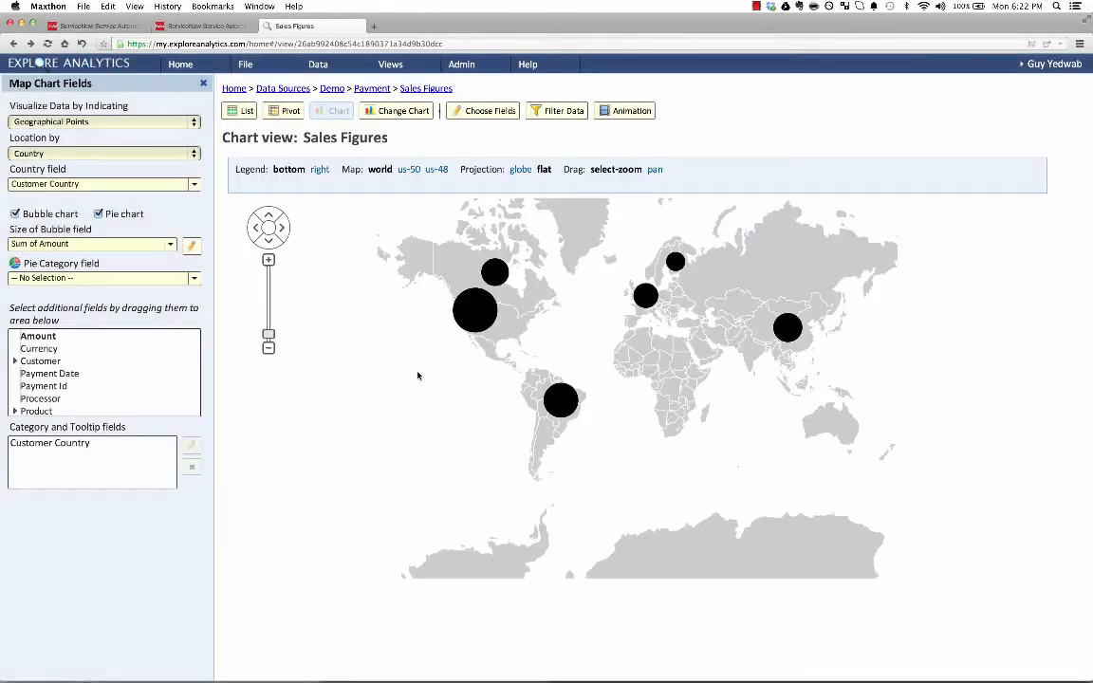
- Divide the map's pies by Product Category
left_click(136, 280)
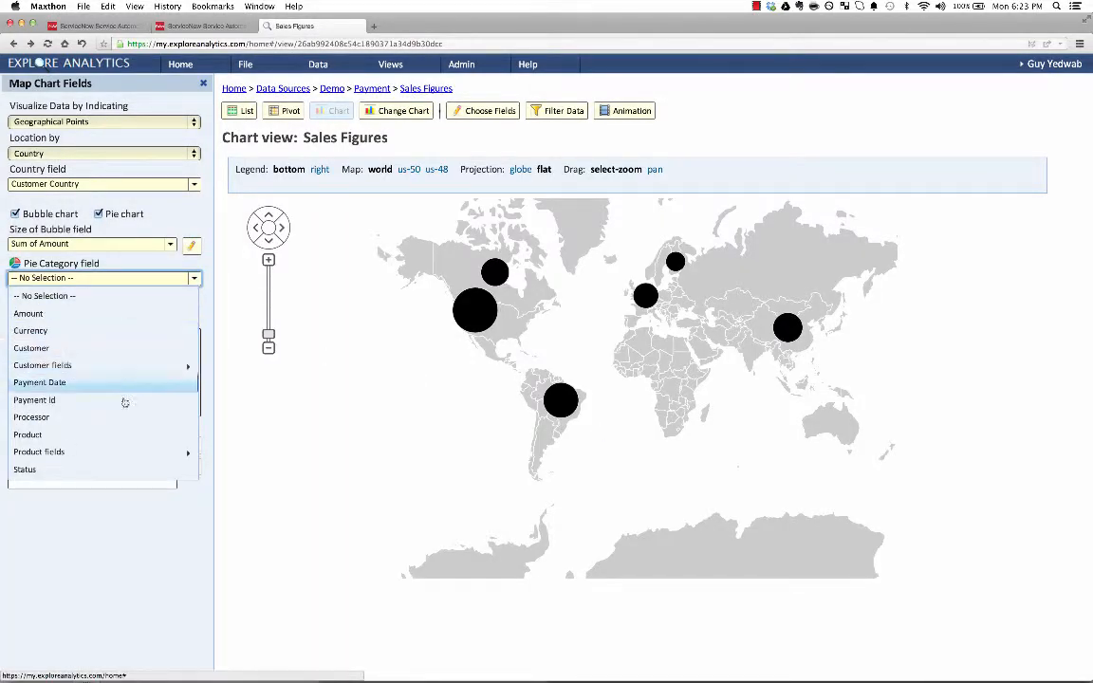
mouse_move(111, 452)
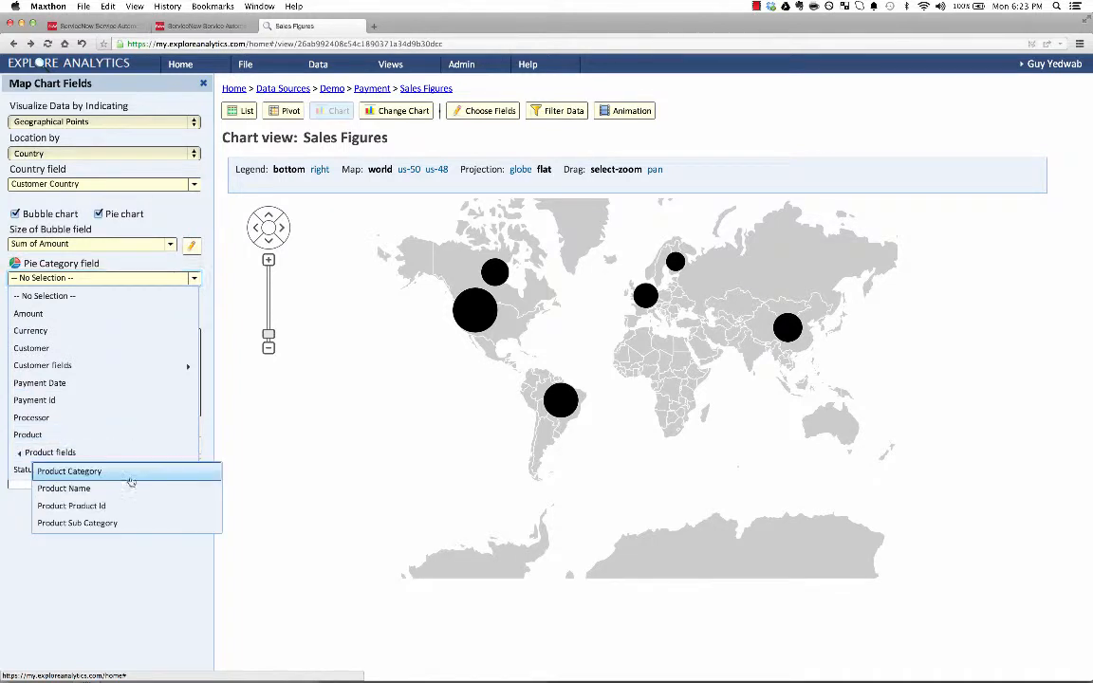
left_click(131, 473)
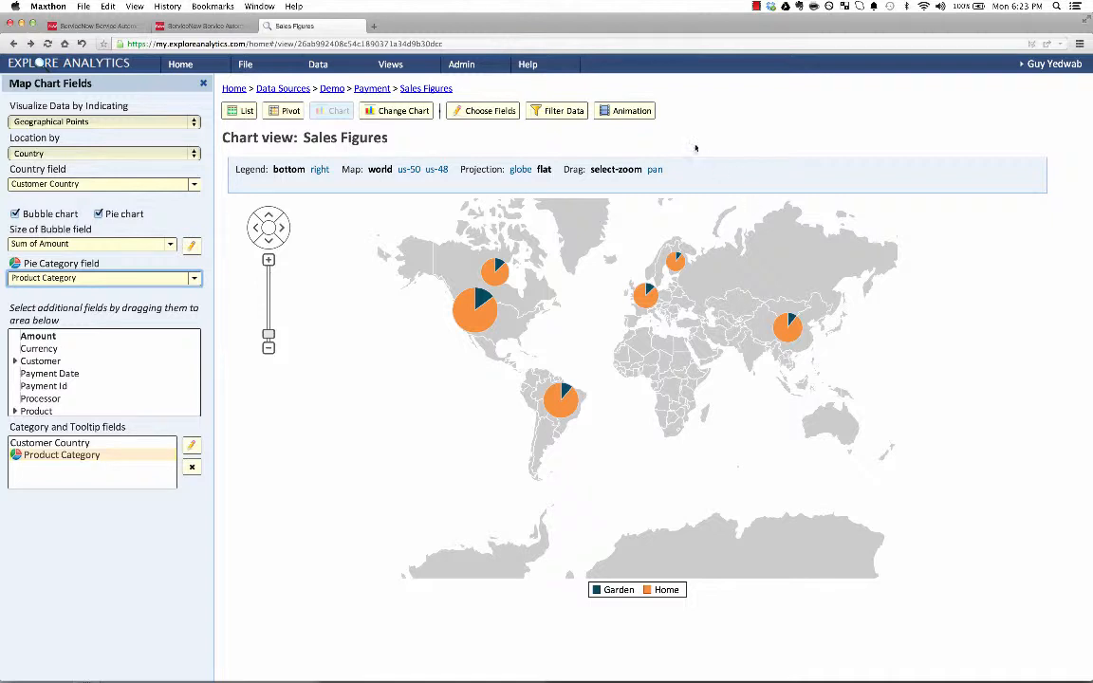
- Add an animation to the map by Payment Date grouped by Year, oldest to newest, with the "ALL" frame included
left_click(635, 112)
left_click(484, 318)
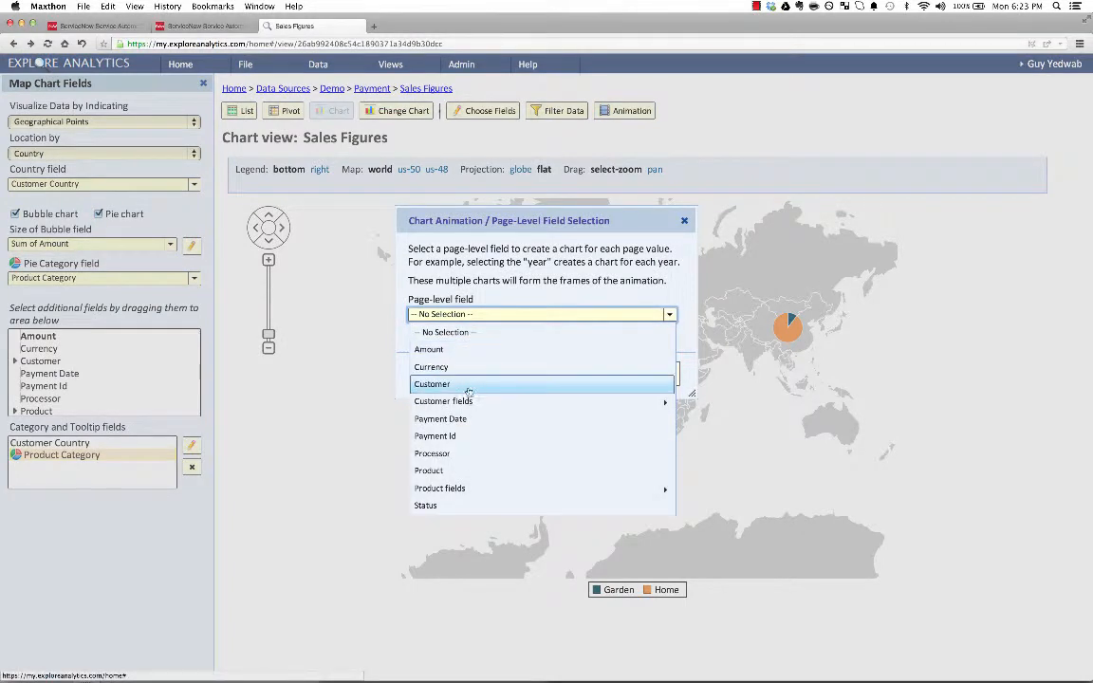
left_click(432, 419)
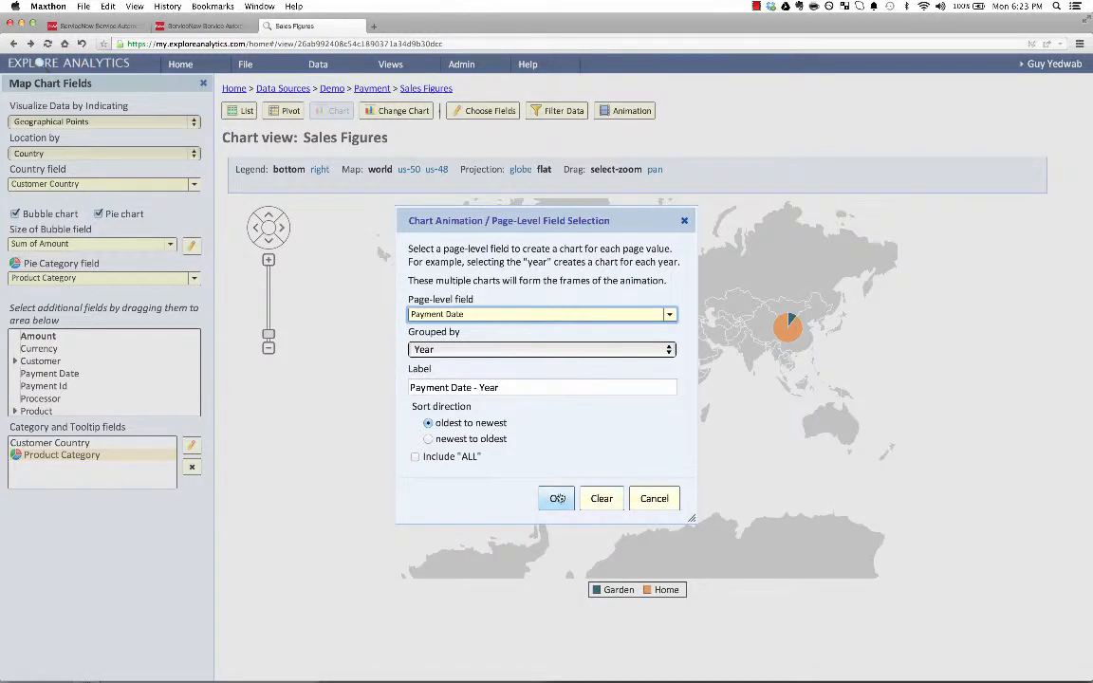
left_click(471, 457)
left_click(557, 499)
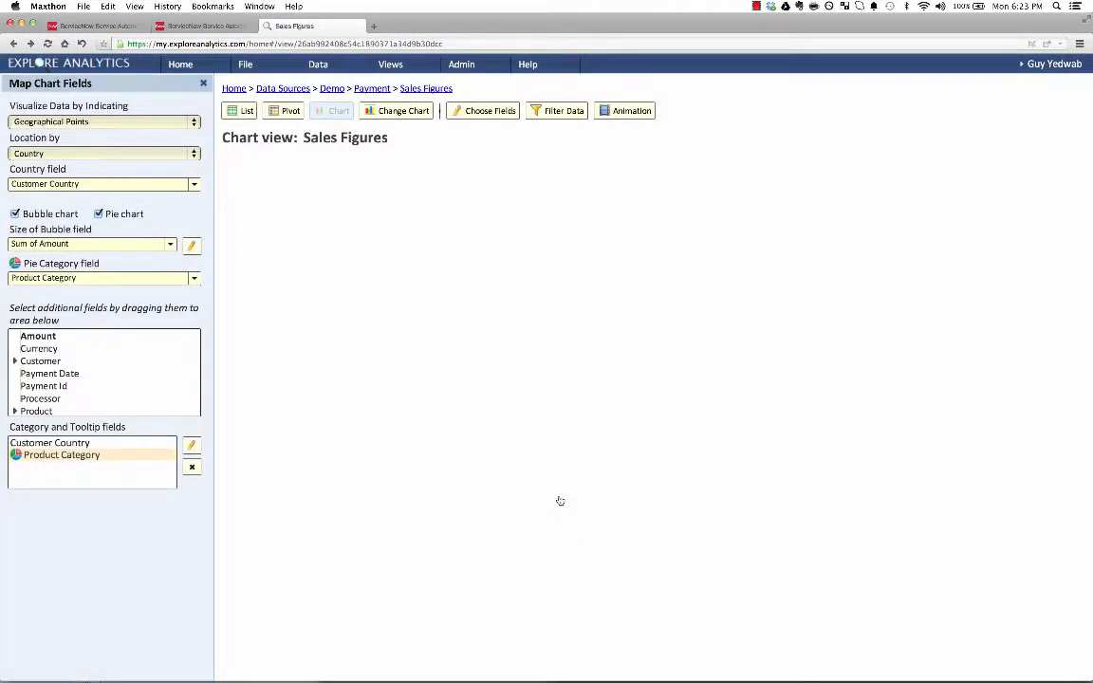
- Advance the map animation to the 2008 frame and play it through the years
left_click(341, 190)
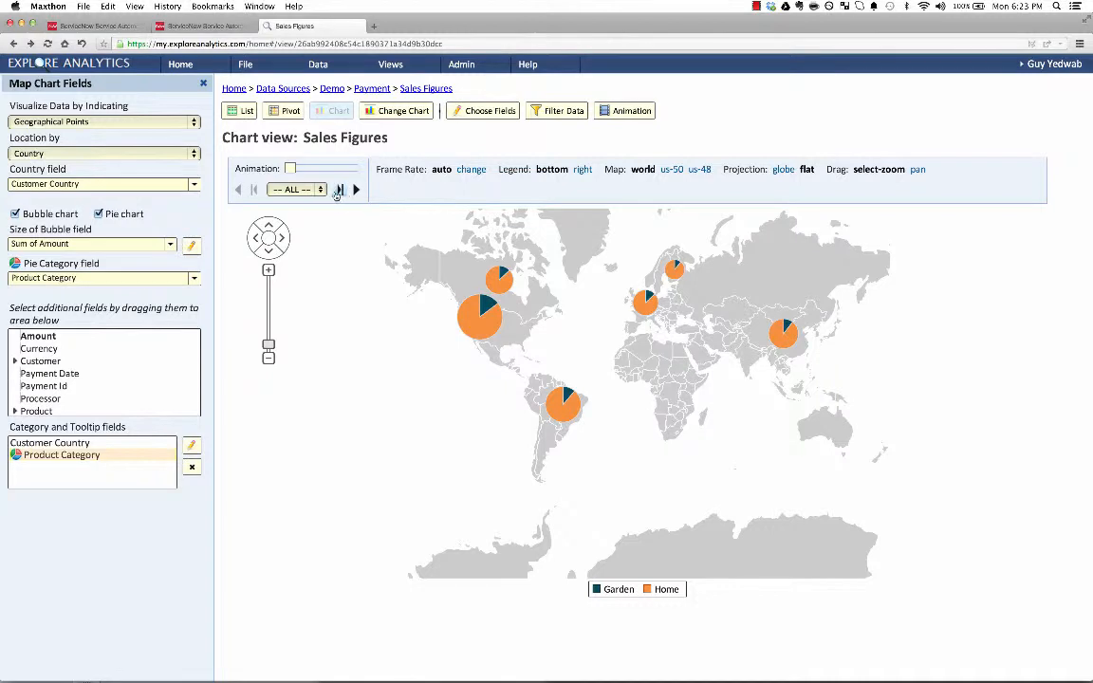
left_click(353, 190)
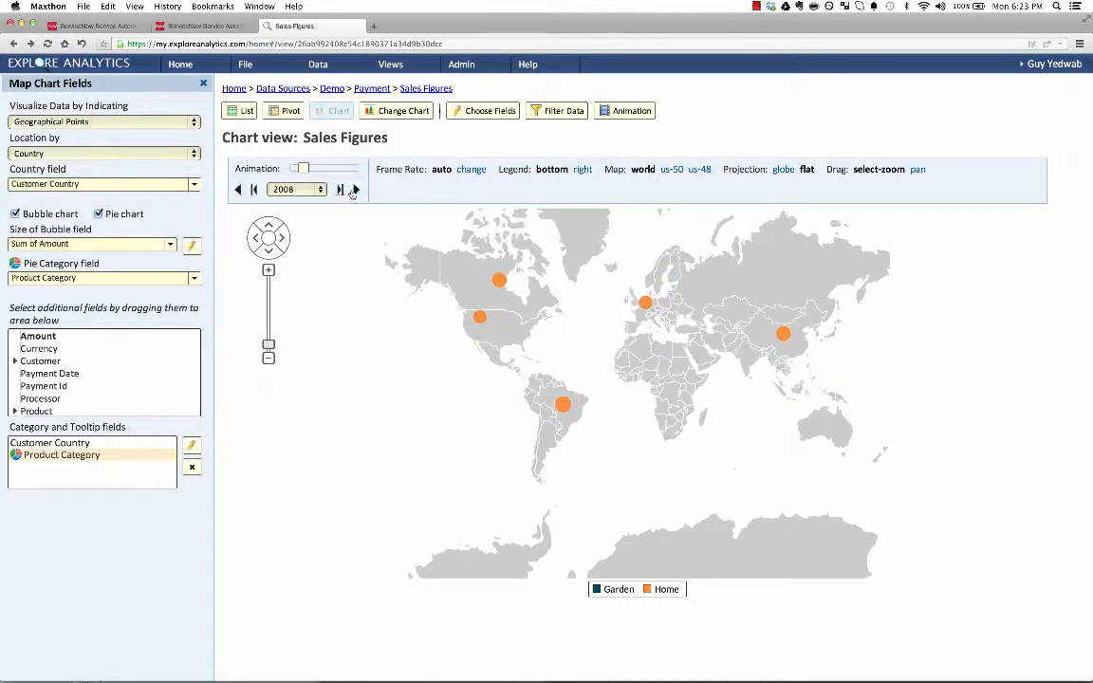